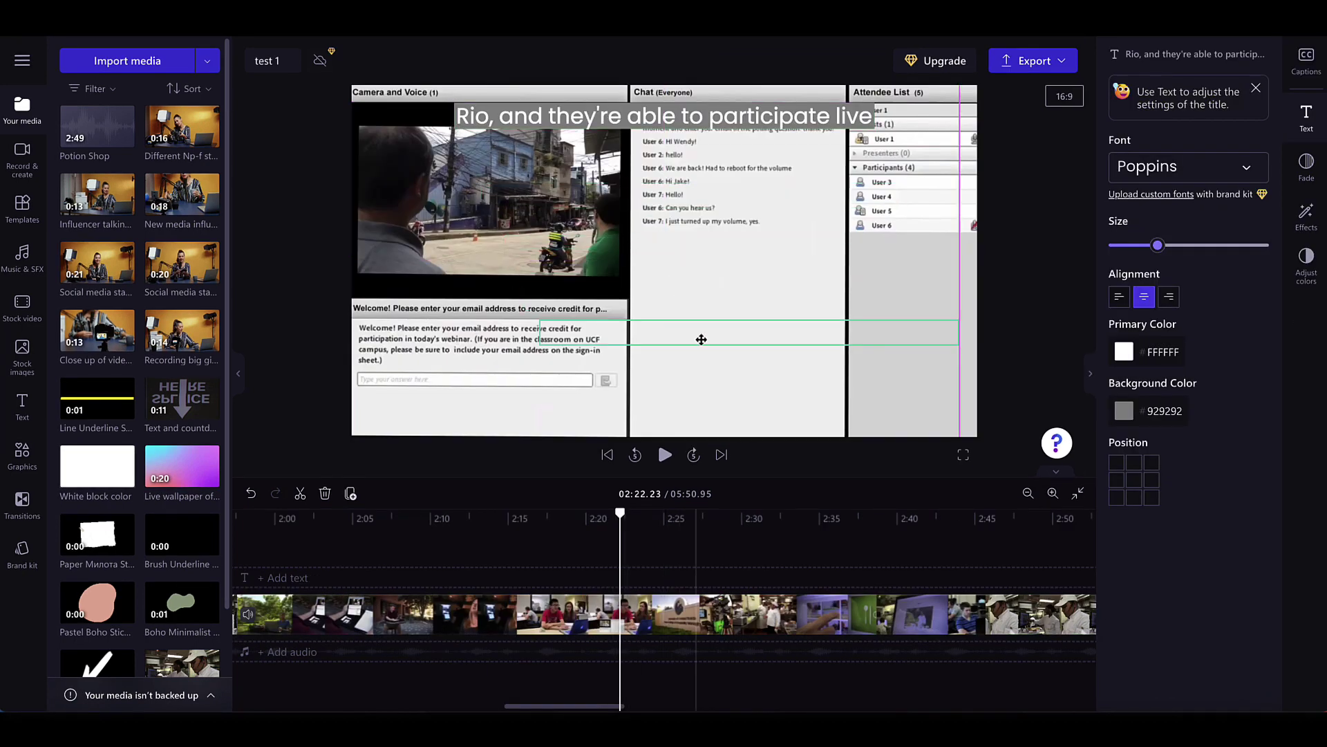
# Move the caption lower and darken its background to grey #6D6D6D
pyautogui.moveTo(702, 340); pyautogui.dragTo(712, 406)
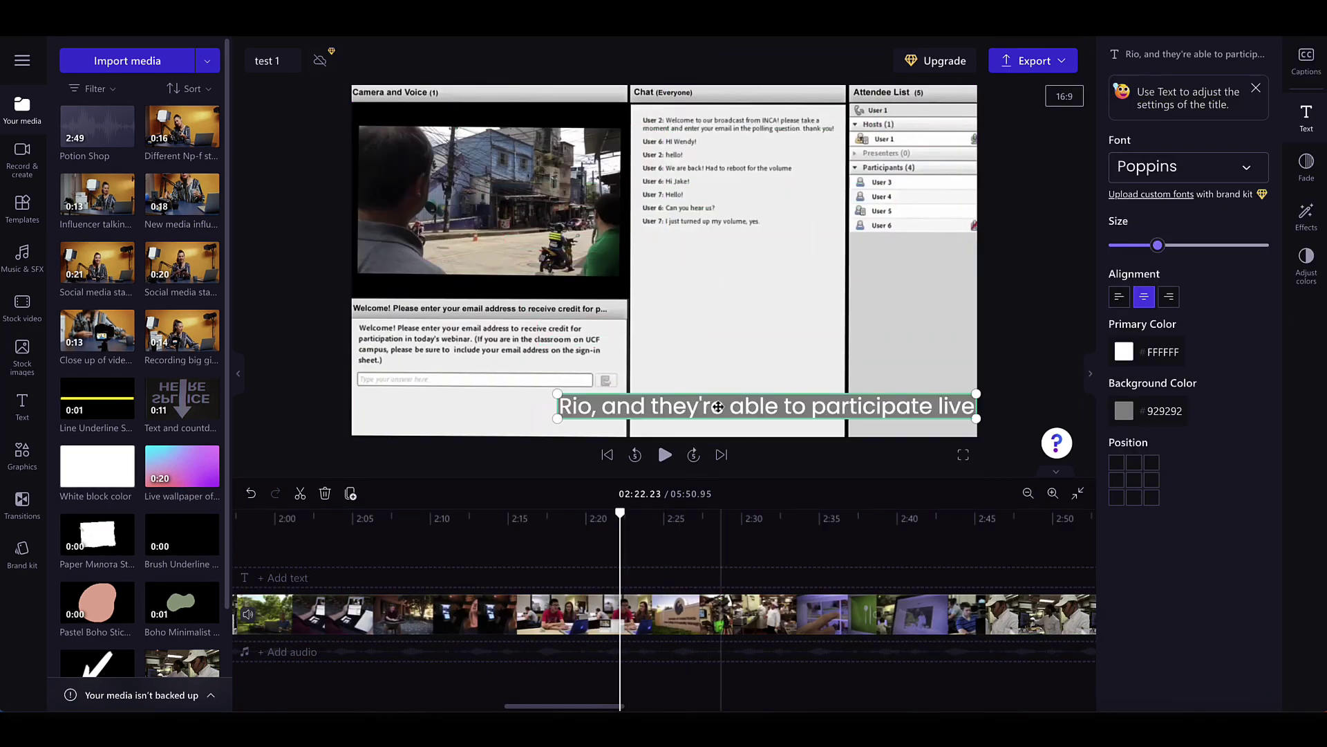
pyautogui.click(1124, 410)
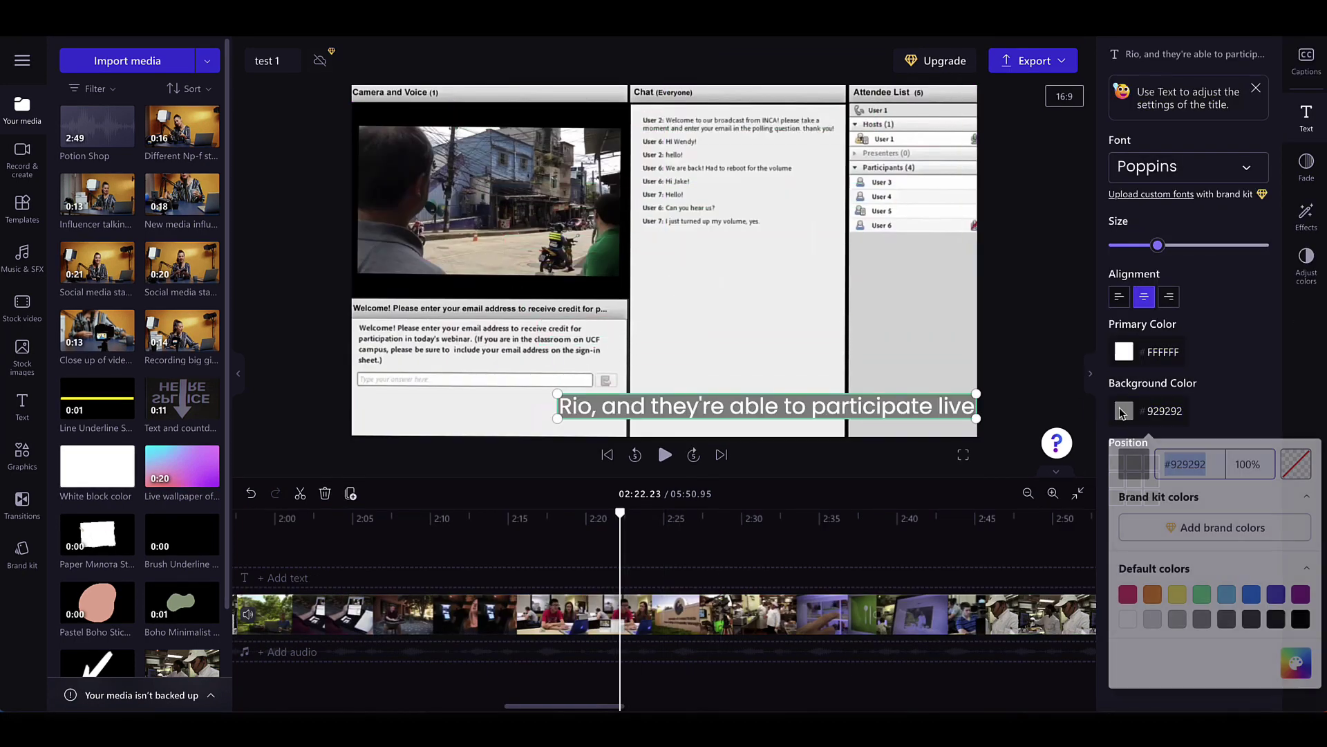
pyautogui.click(1196, 622)
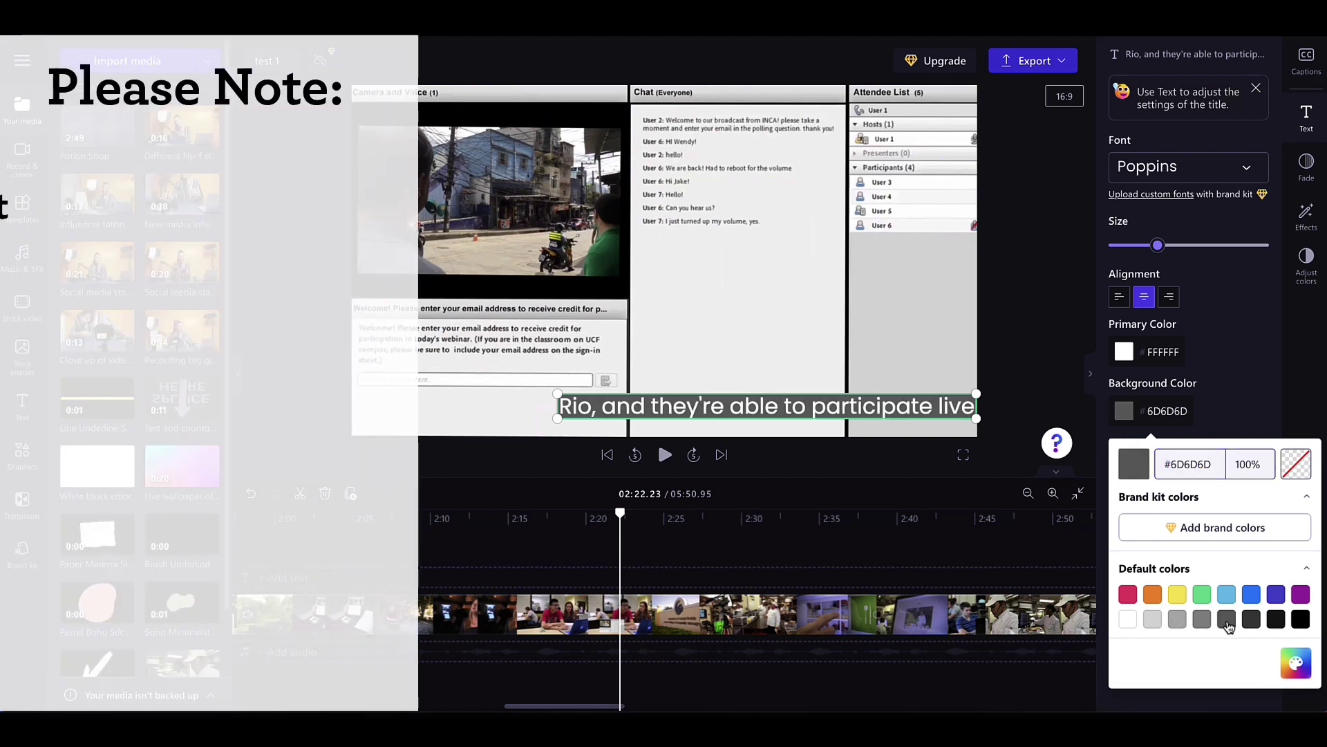
pyautogui.click(1228, 401)
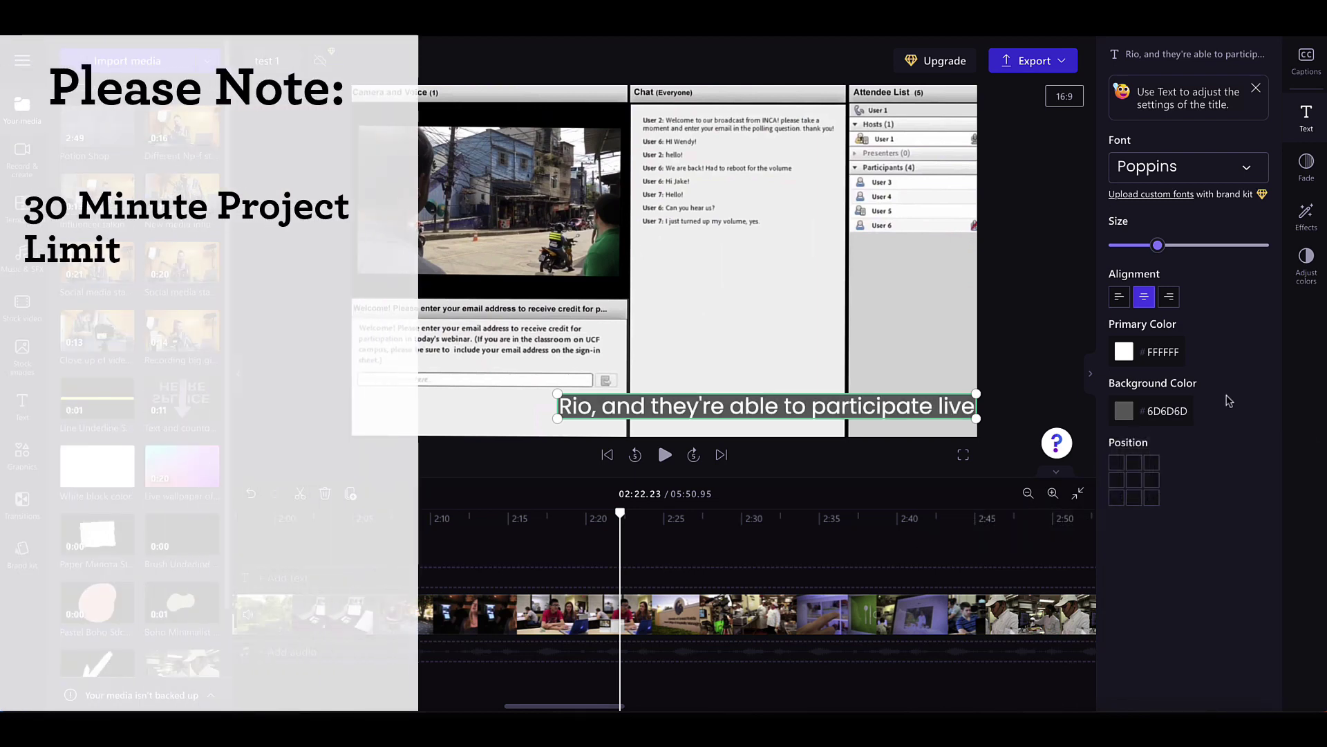
# Jump to 02:46, reselect the caption, and return to the captions and transcript view
pyautogui.click(995, 534)
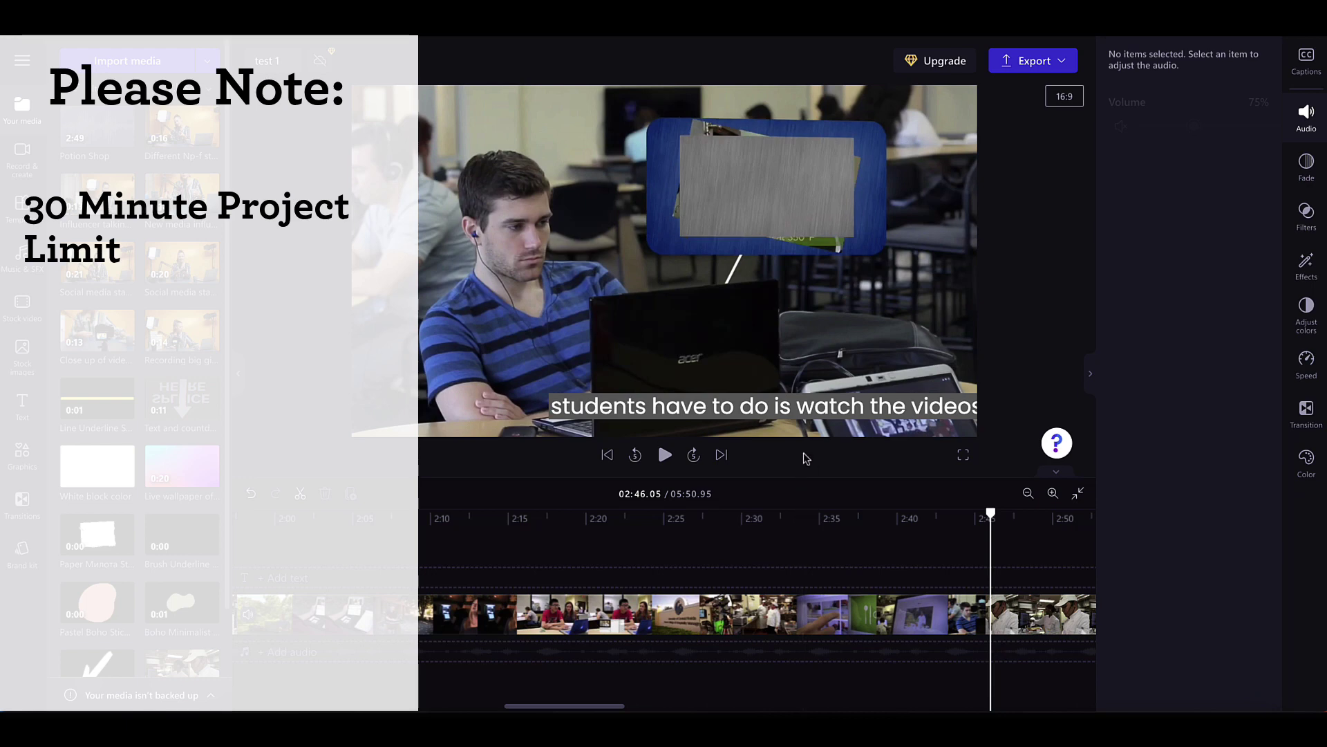
pyautogui.click(685, 406)
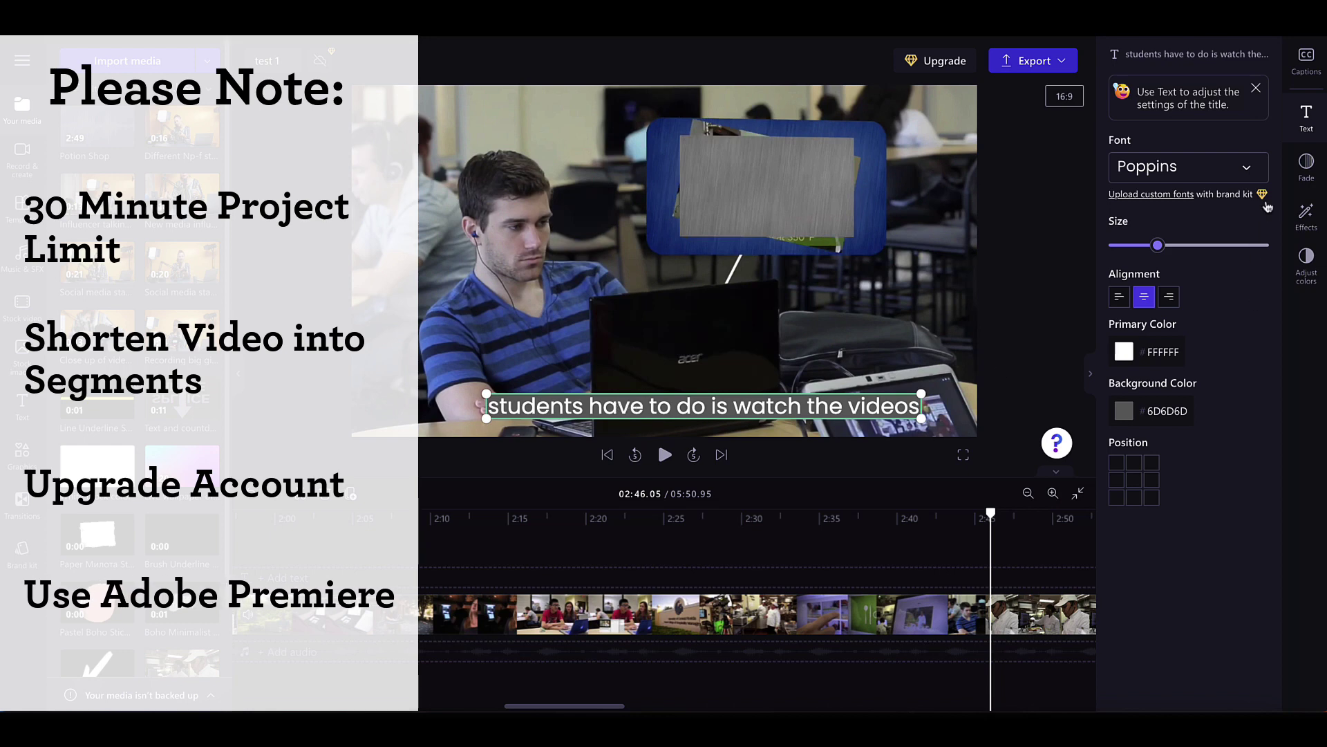
pyautogui.click(1319, 72)
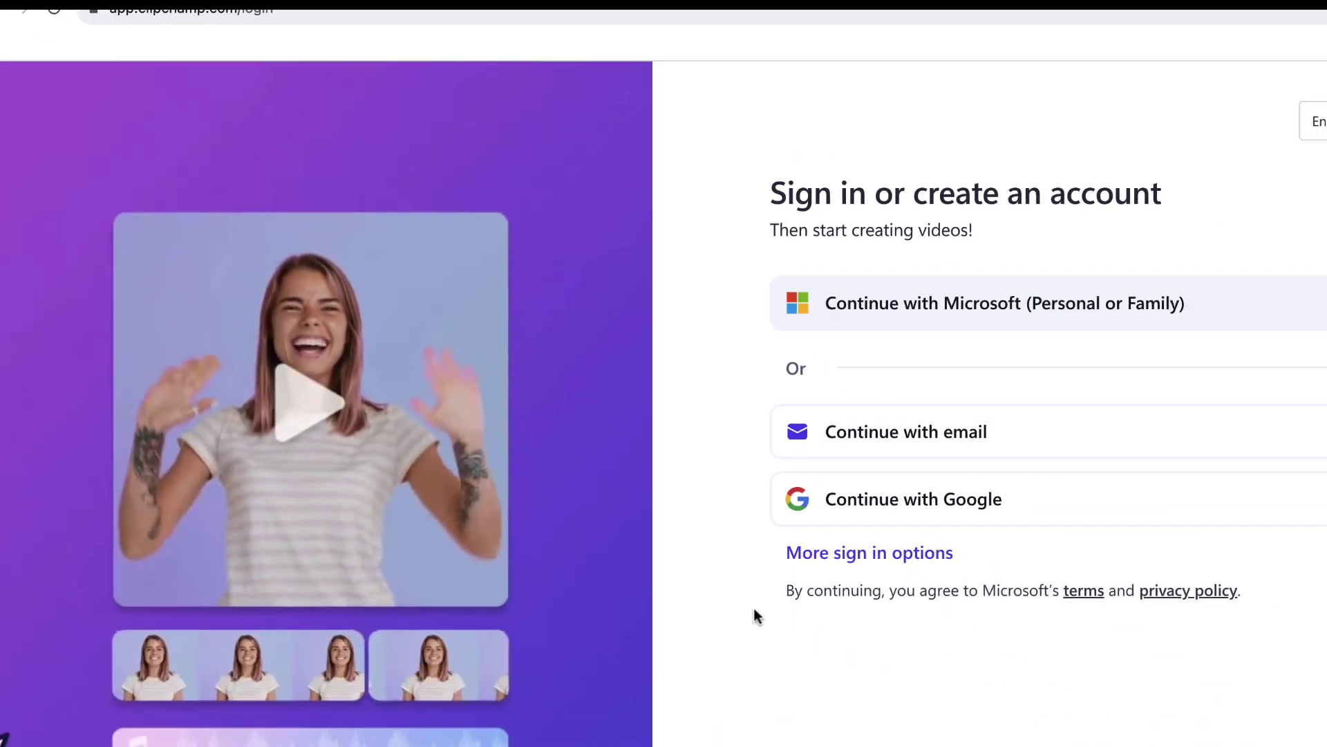
# Sign in to Clipchamp using a Google account
pyautogui.click(829, 515)
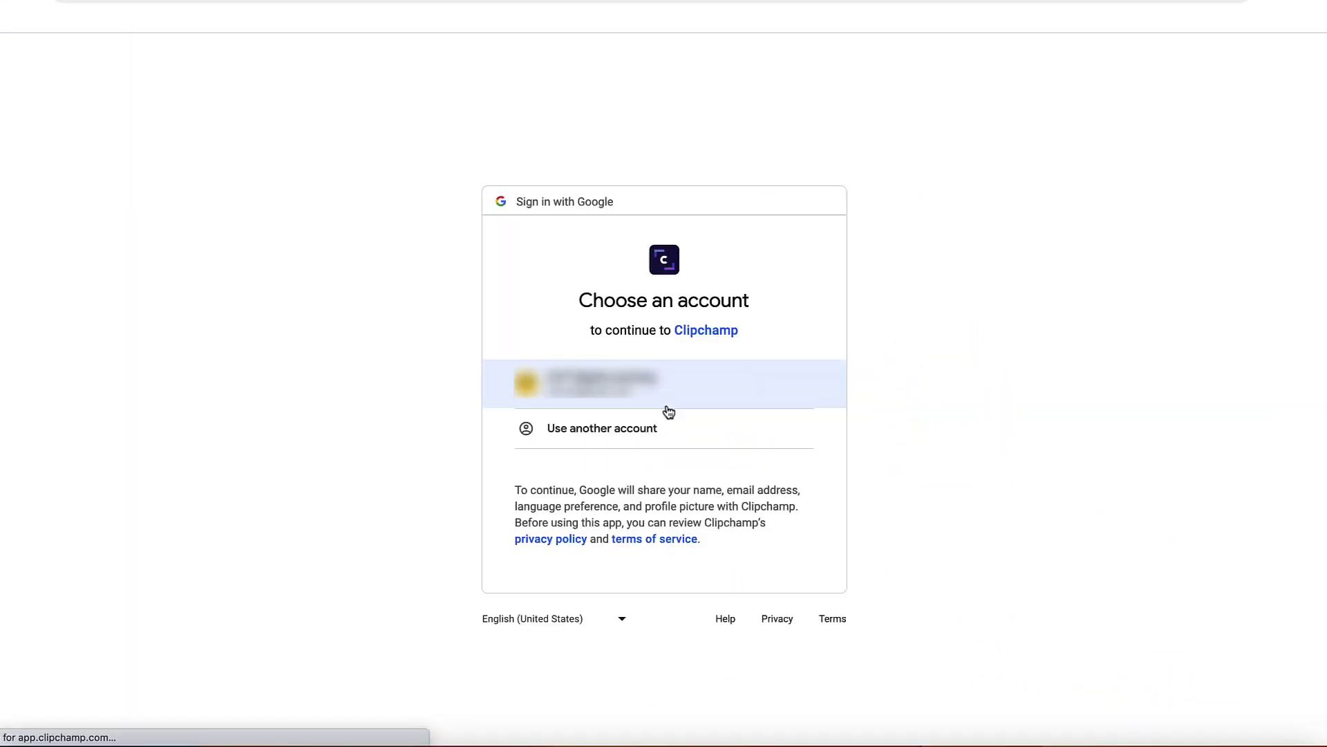
pyautogui.click(658, 398)
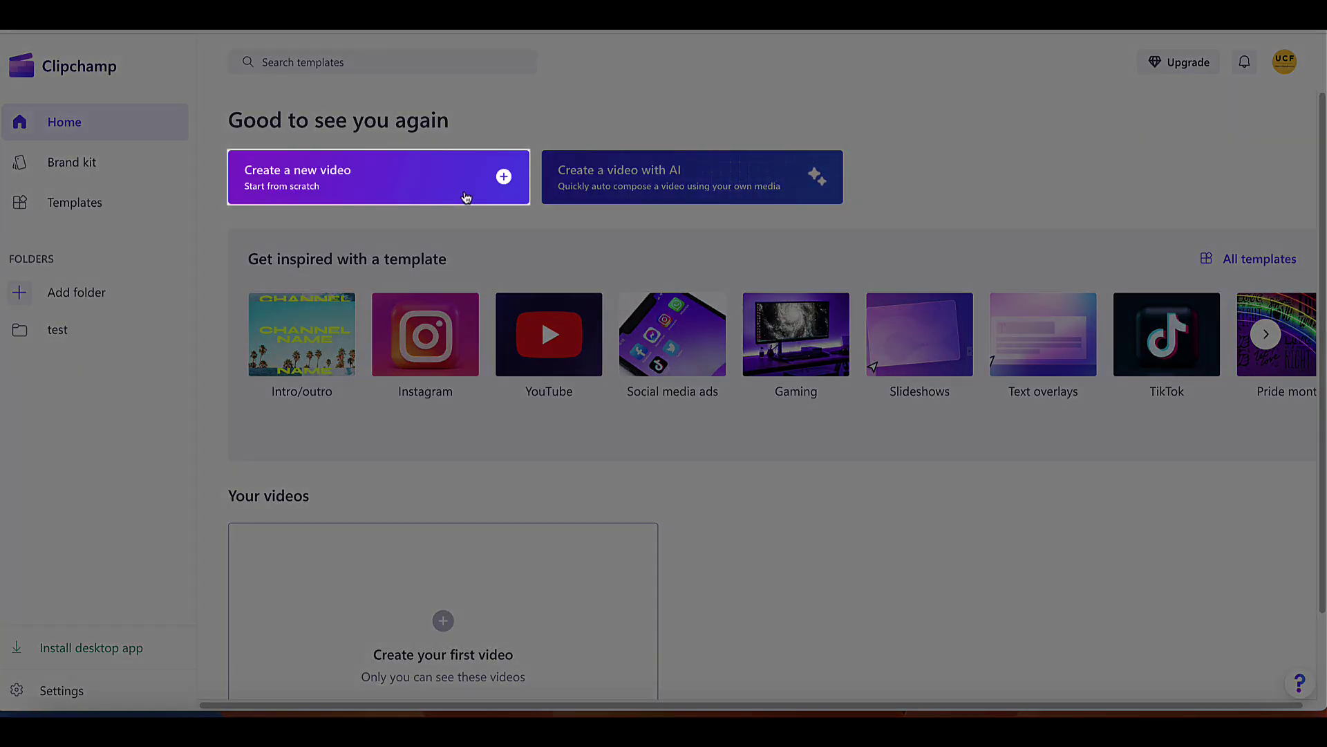
# Start a new video and choose About the UCF Center for Distributed Learning.mp4 to import
pyautogui.click(467, 197)
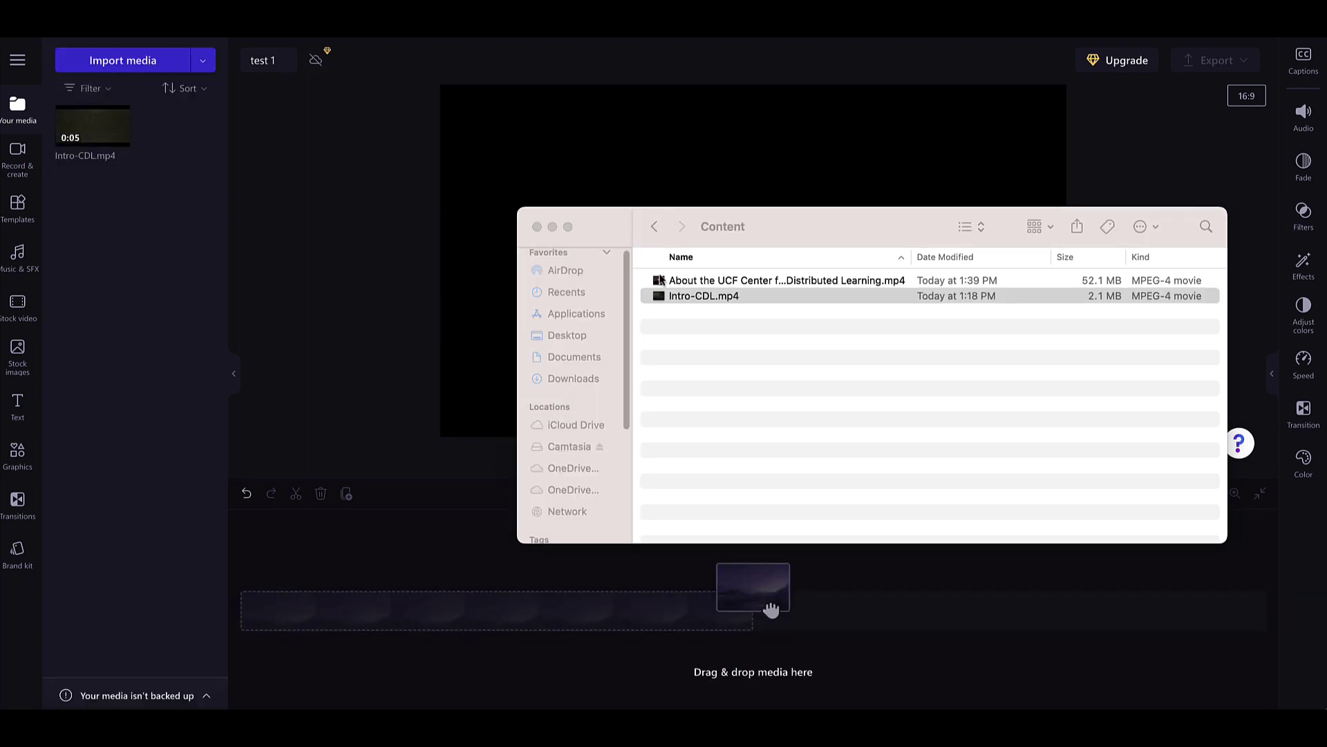
pyautogui.click(101, 54)
pyautogui.click(103, 63)
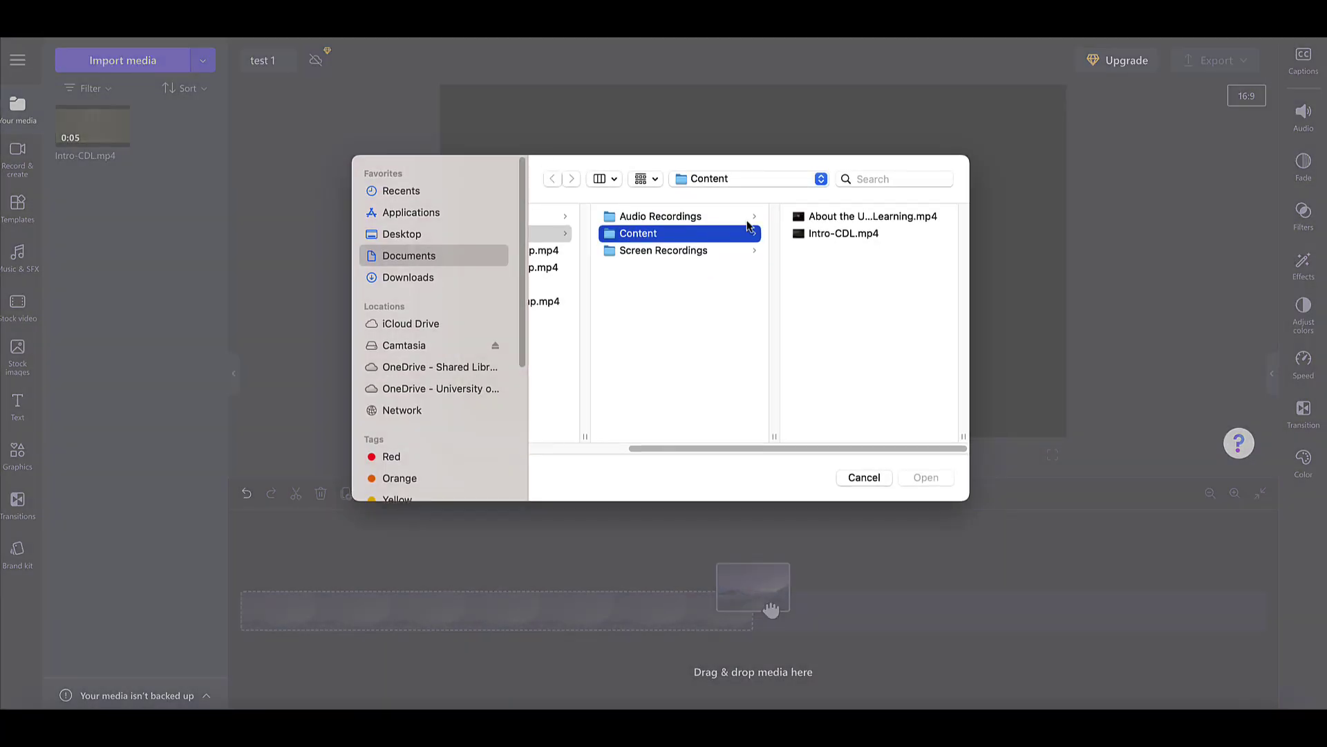
pyautogui.click(808, 217)
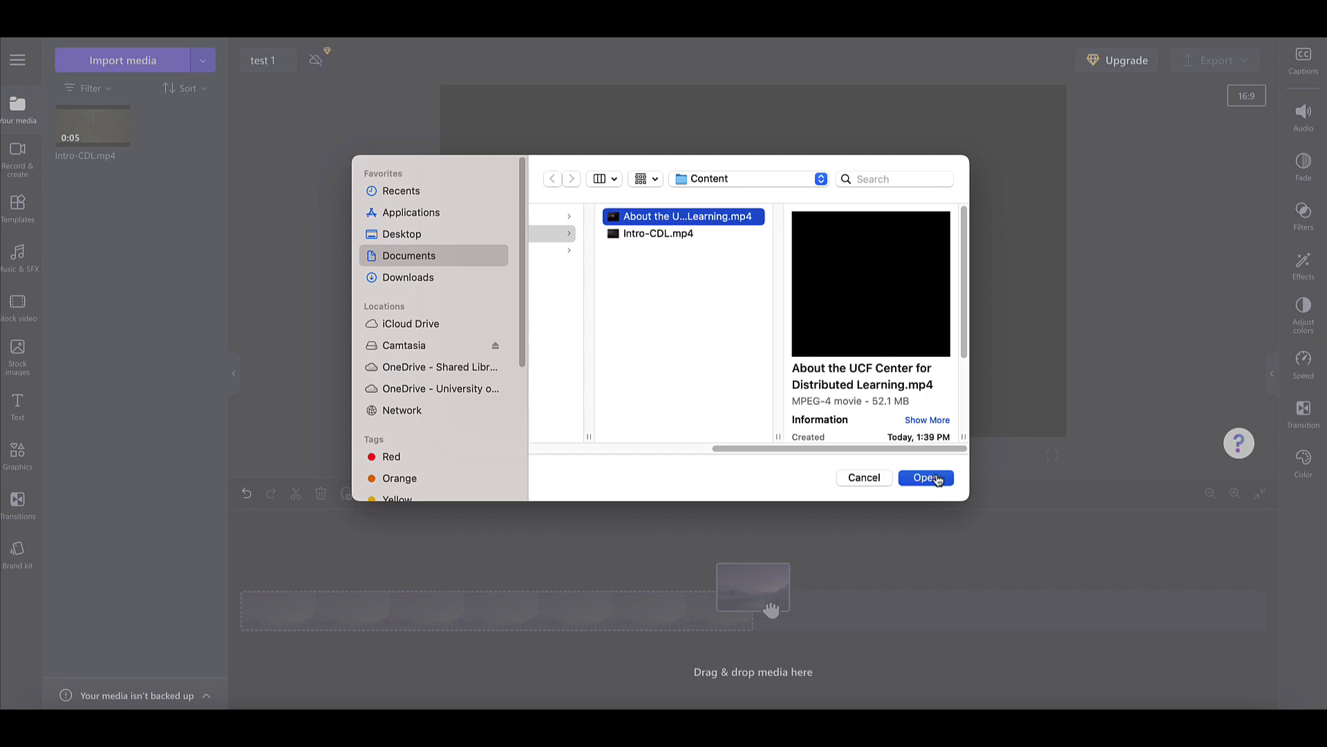
# Import the UCF video and place Intro-CDL.mp4 then the UCF video on the timeline
pyautogui.click(927, 478)
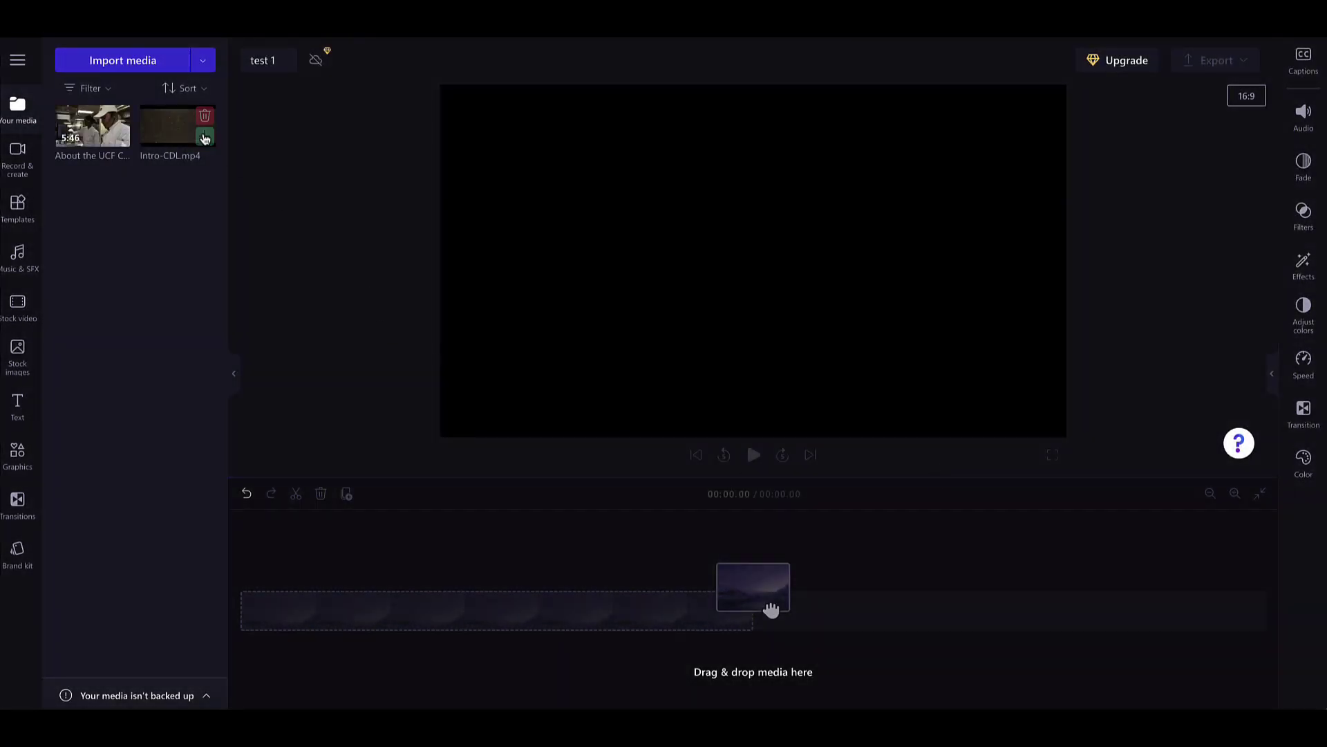
pyautogui.moveTo(772, 609); pyautogui.dragTo(771, 611)
pyautogui.moveTo(97, 132); pyautogui.dragTo(785, 615)
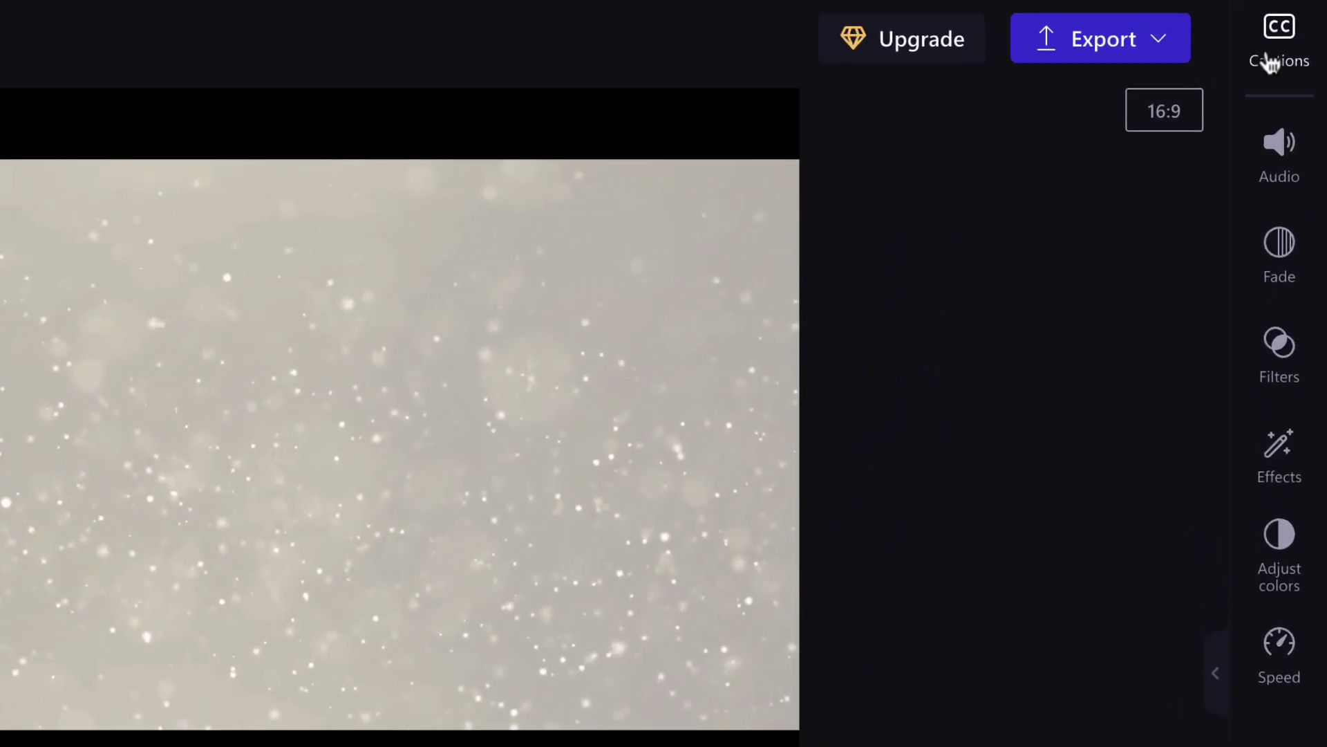
# Turn on auto-captions with English (United States) as the caption language
pyautogui.click(1270, 61)
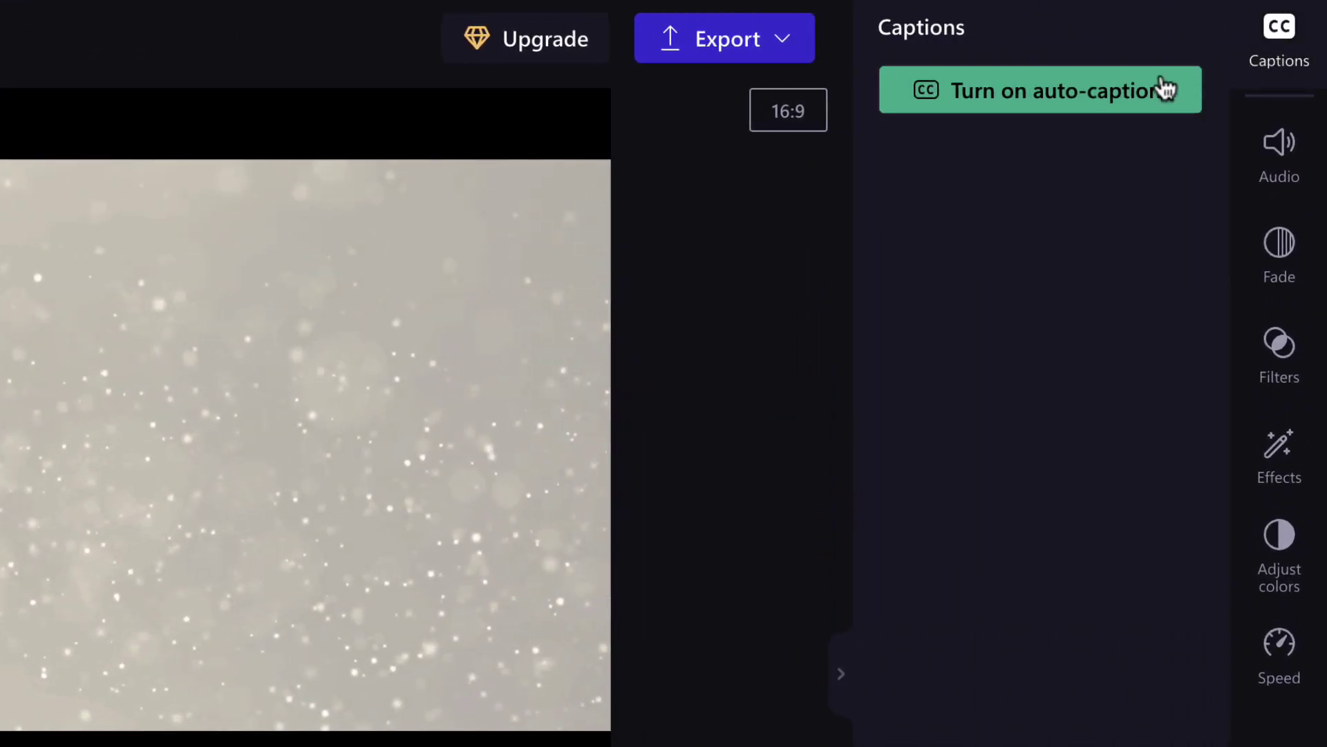
pyautogui.click(1055, 100)
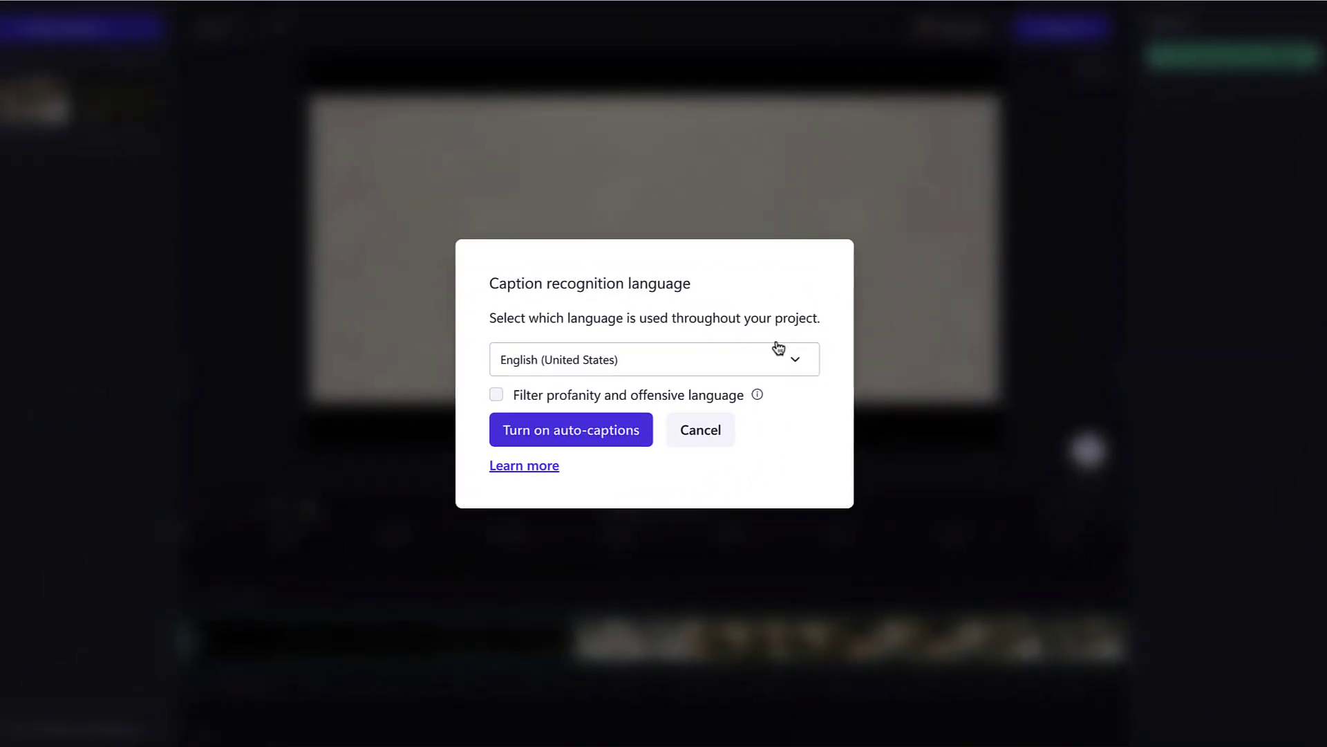
pyautogui.click(761, 356)
pyautogui.click(762, 357)
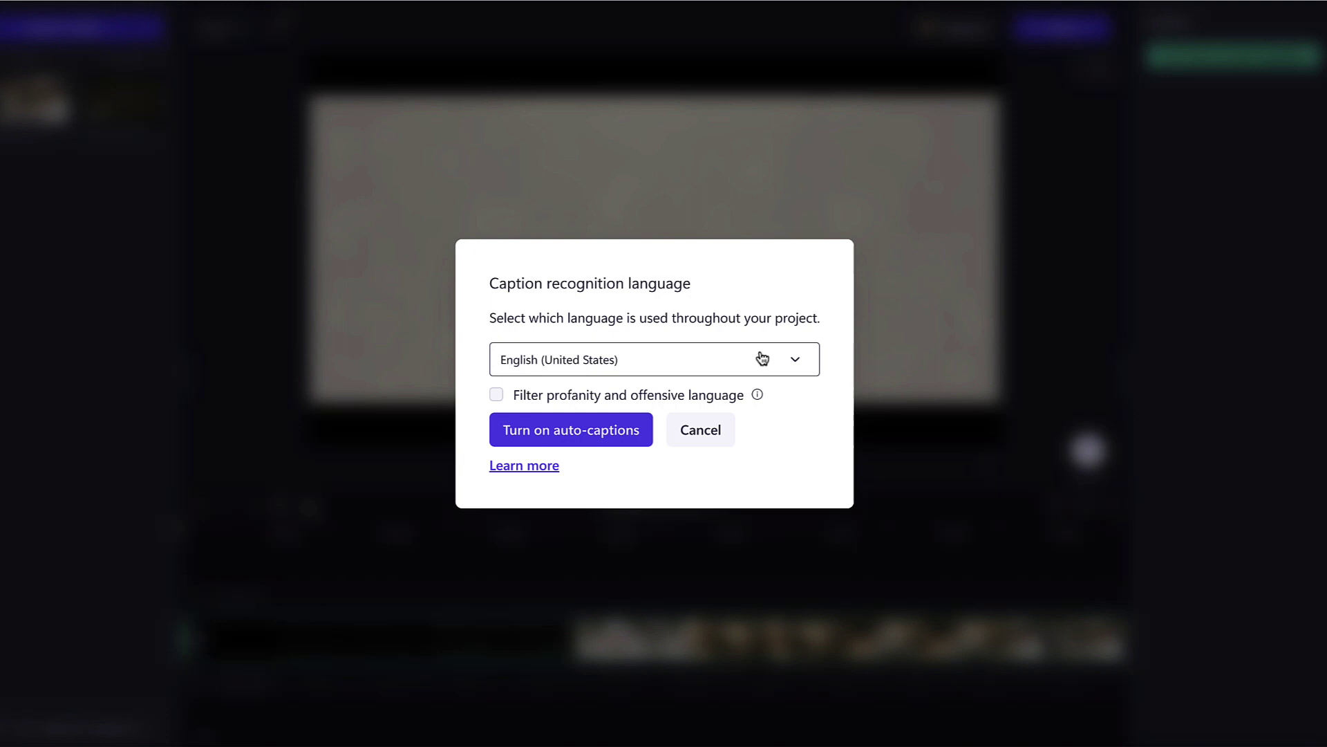
pyautogui.click(648, 421)
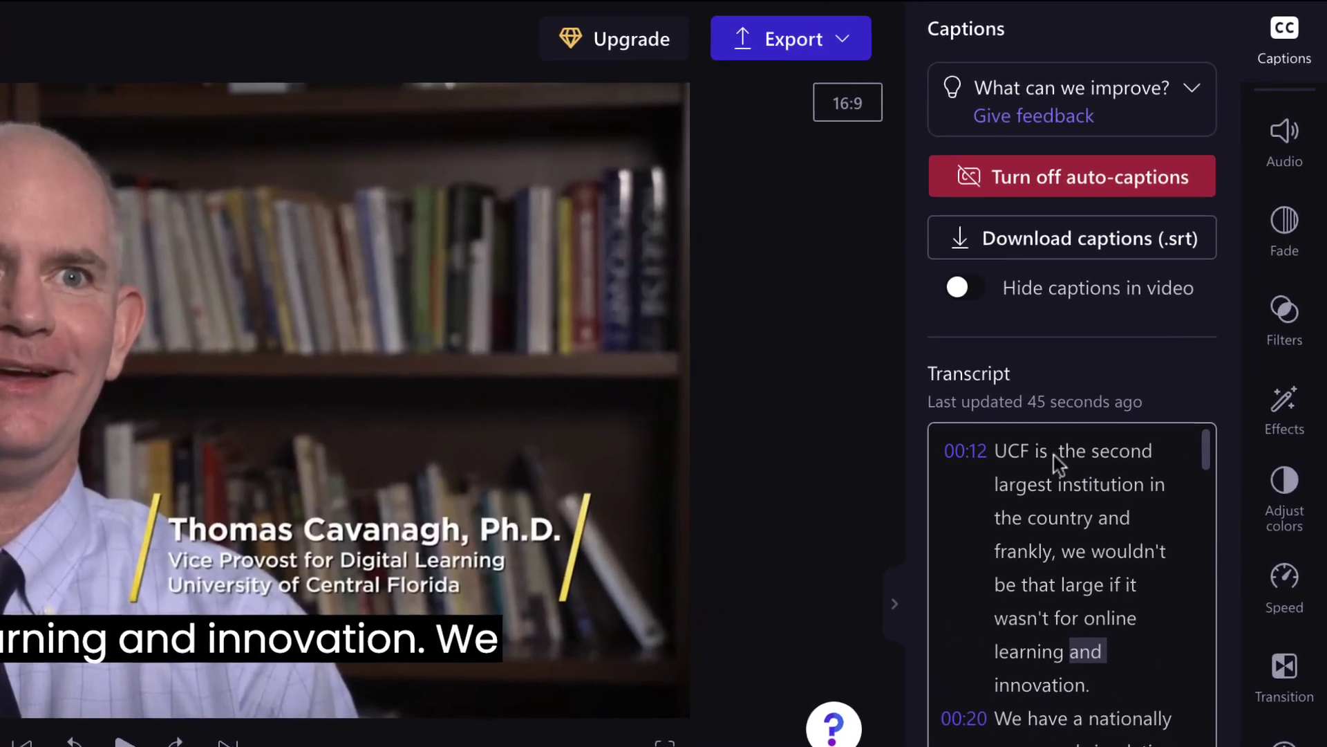
# Correct the transcript word after 'UCF is' by typing 'curren', then review the correction
pyautogui.click(1098, 393)
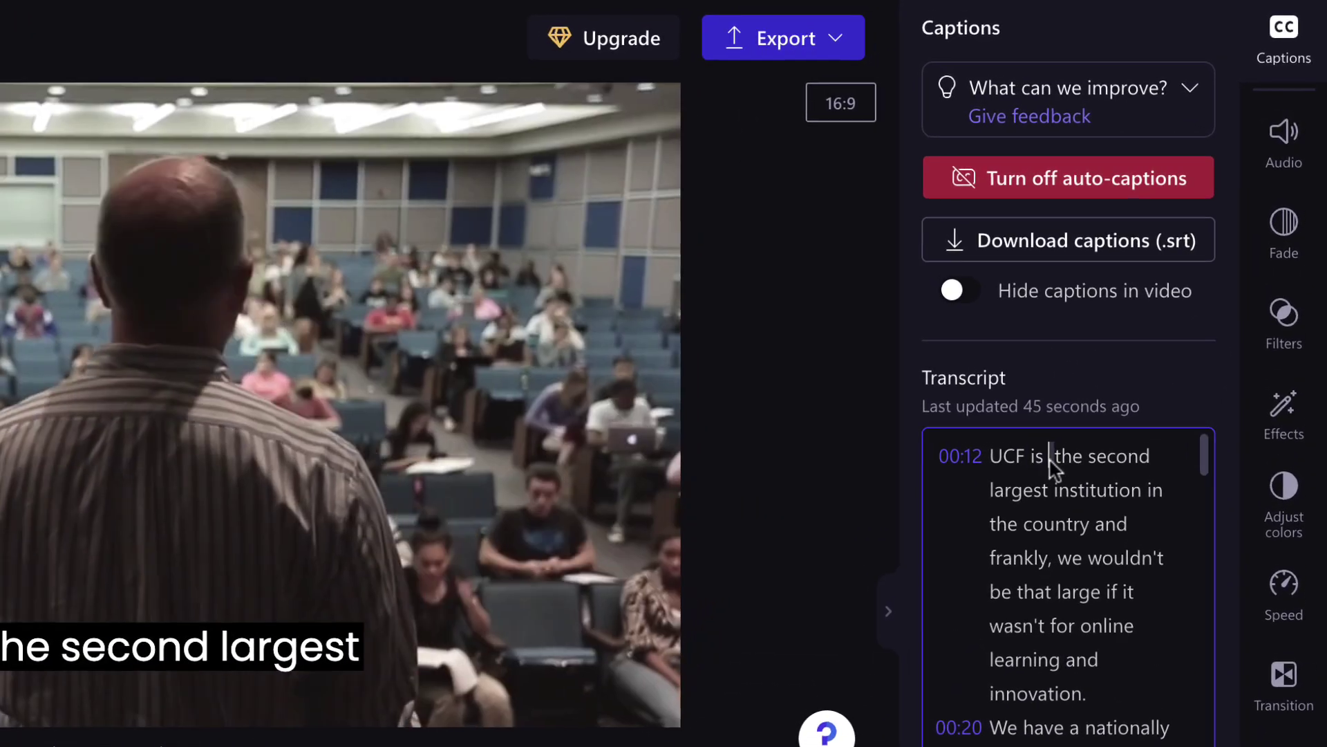
pyautogui.write('currently')
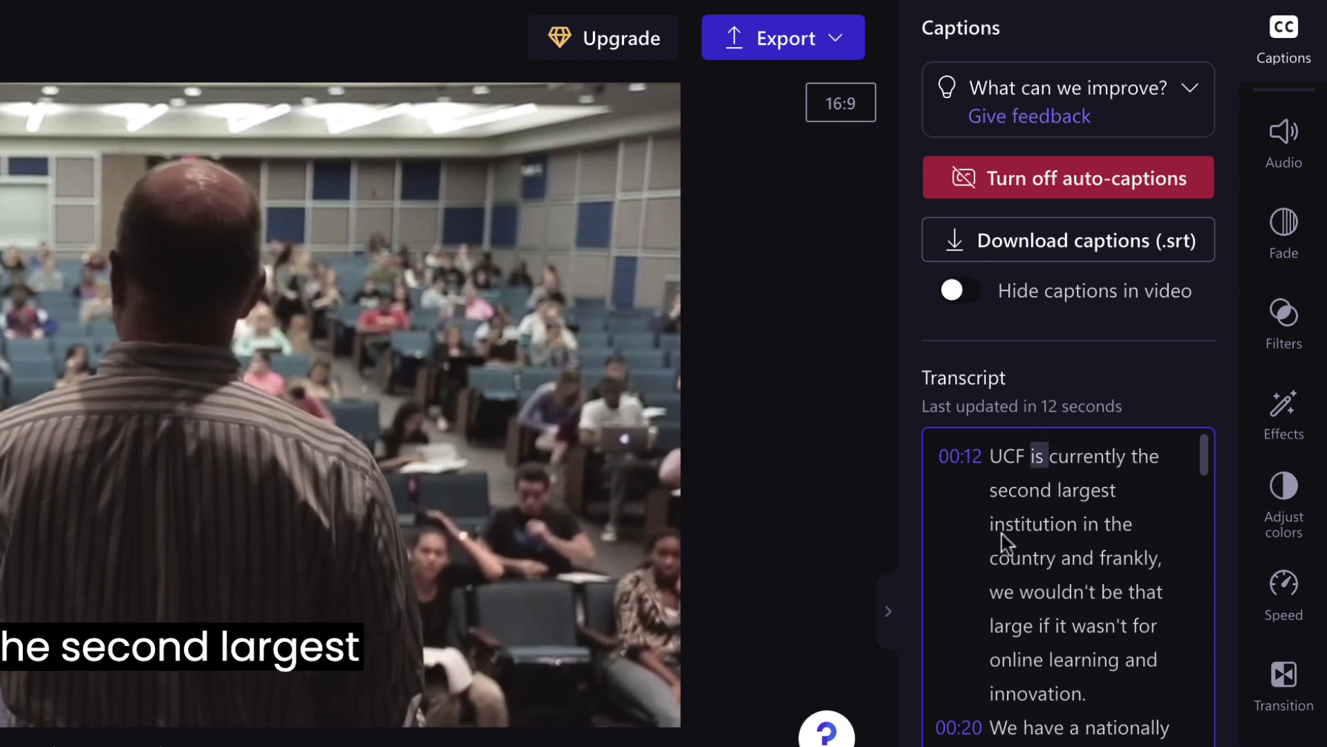
pyautogui.click(1004, 533)
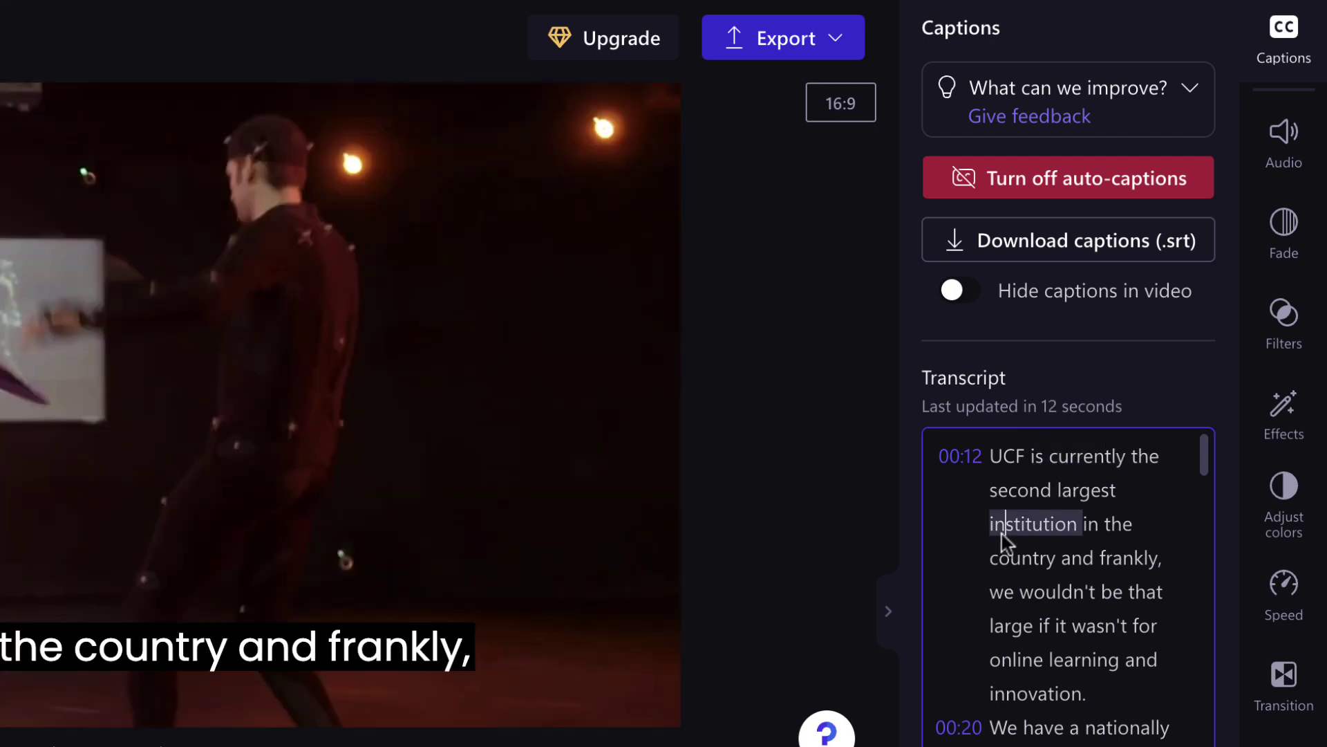
pyautogui.click(1079, 469)
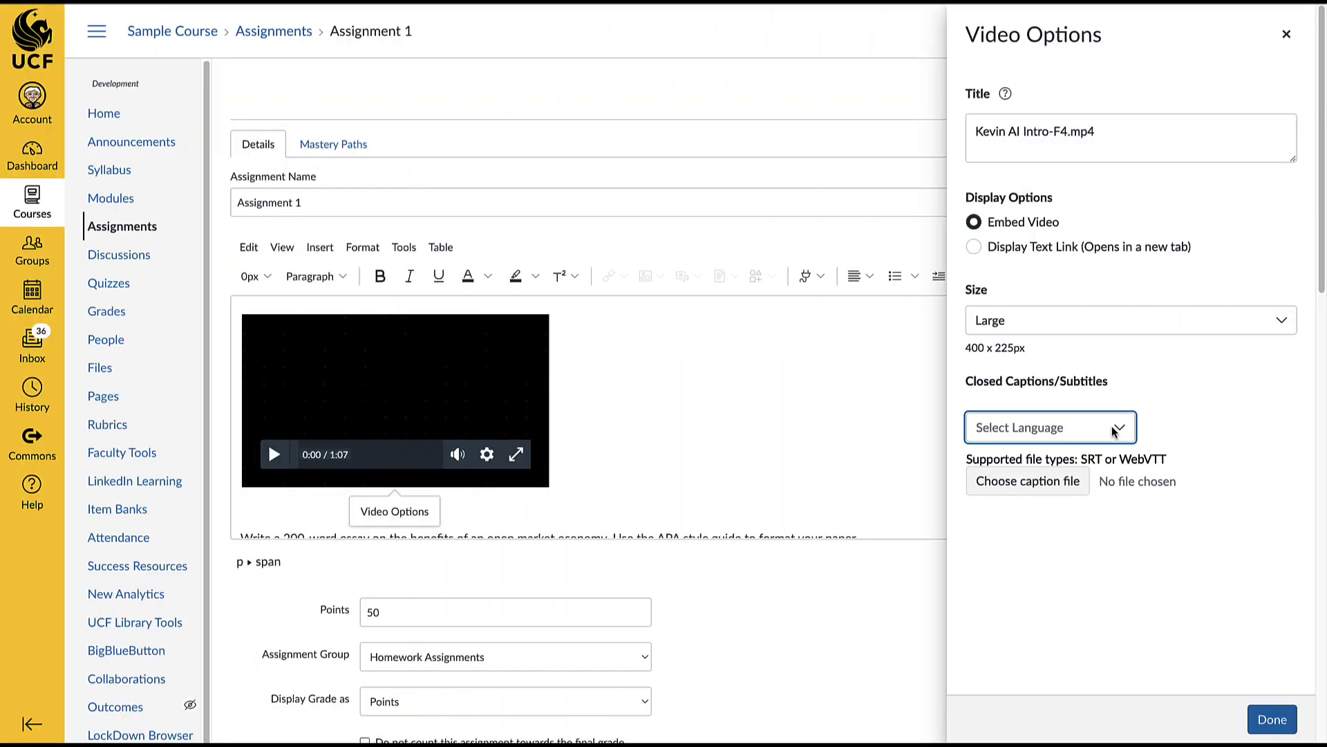
# Attach captions.srt as the English caption file in Canvas
pyautogui.click(1106, 429)
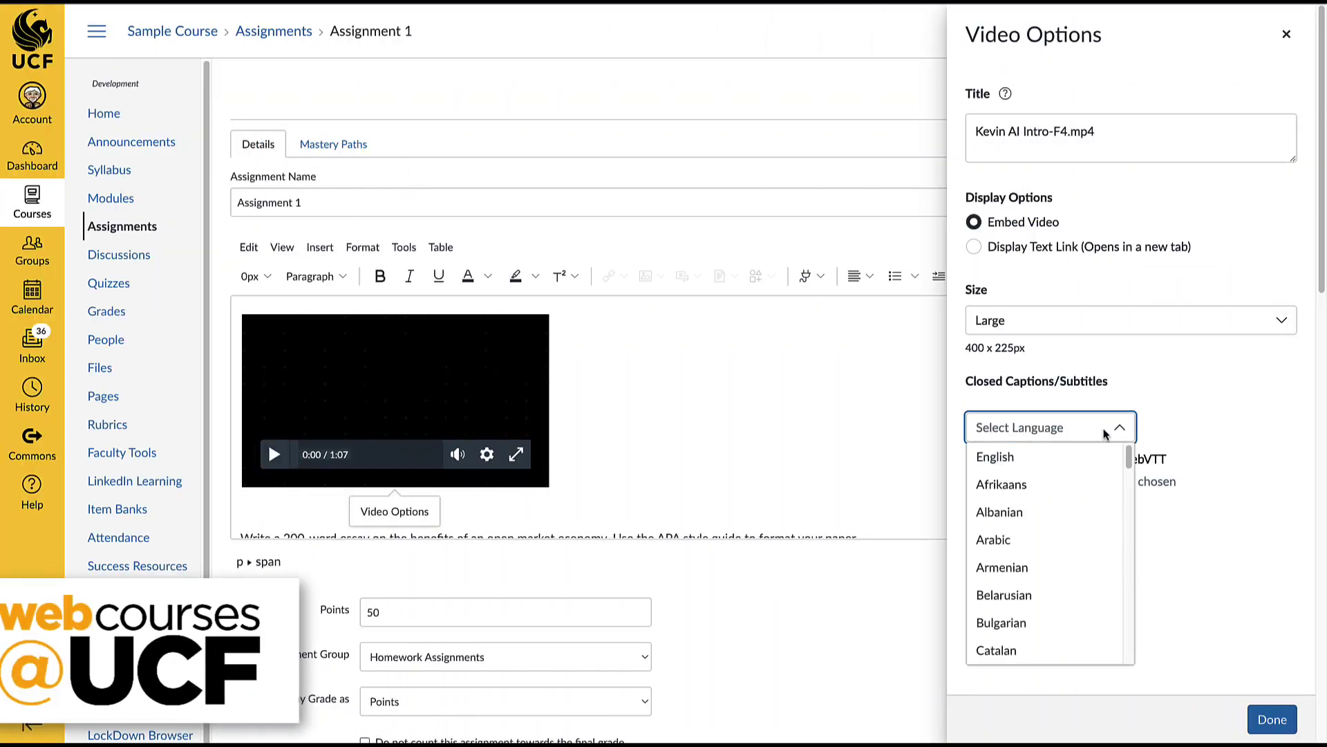
pyautogui.click(1067, 453)
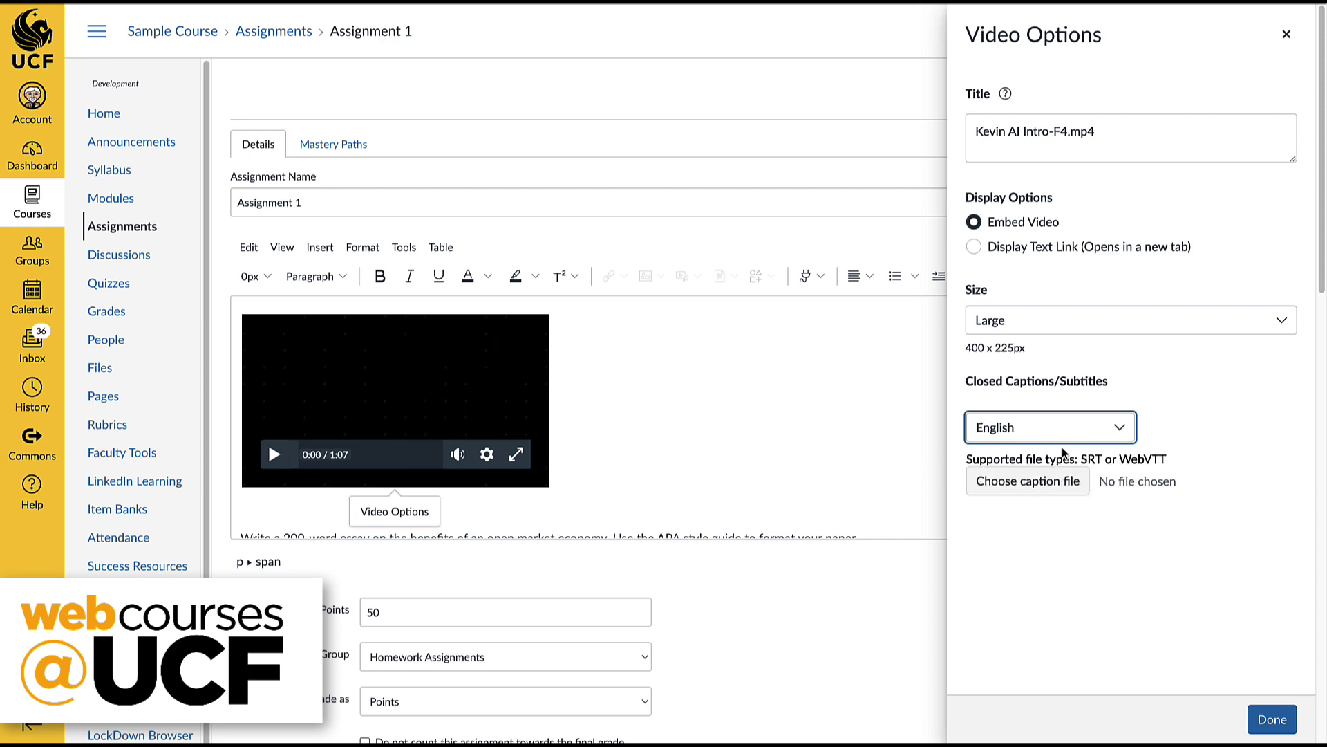
pyautogui.click(1055, 484)
pyautogui.doubleClick(435, 144)
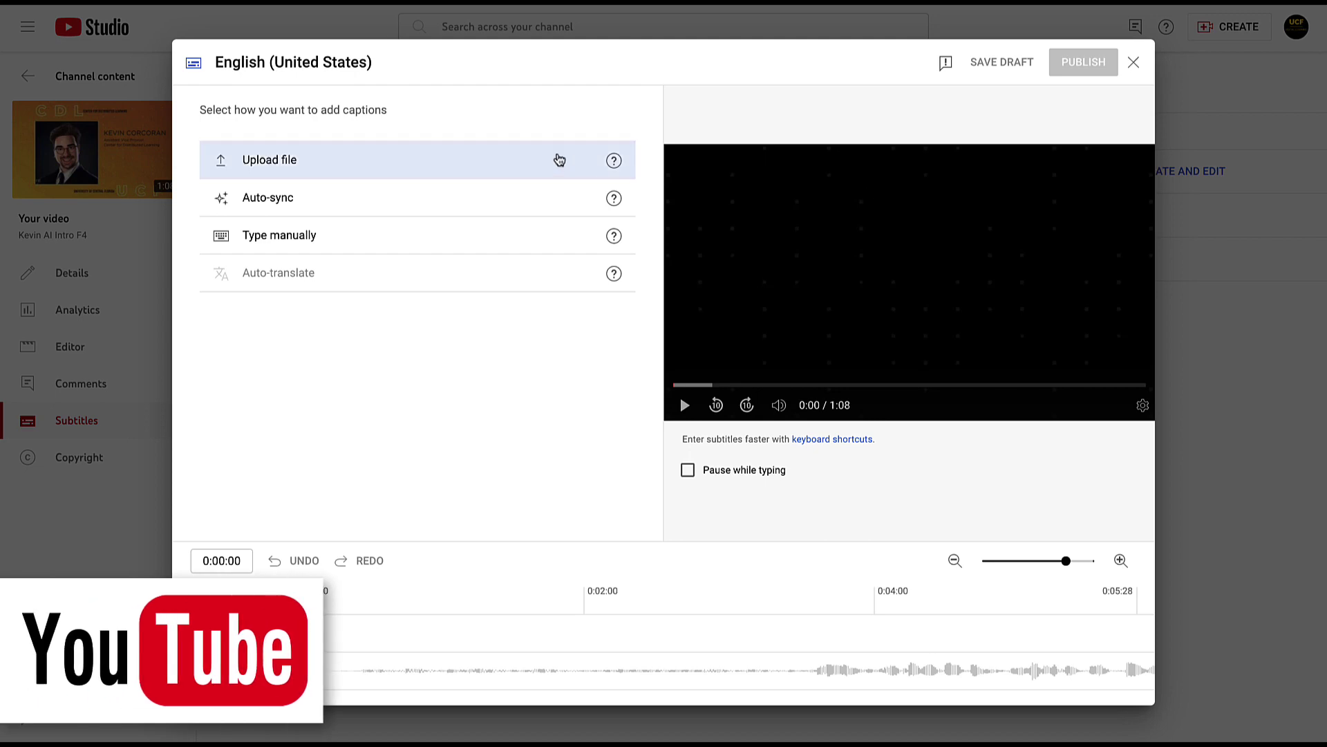
# Upload captions.srt with timing to YouTube Studio and as the Vimeo captions
pyautogui.click(360, 156)
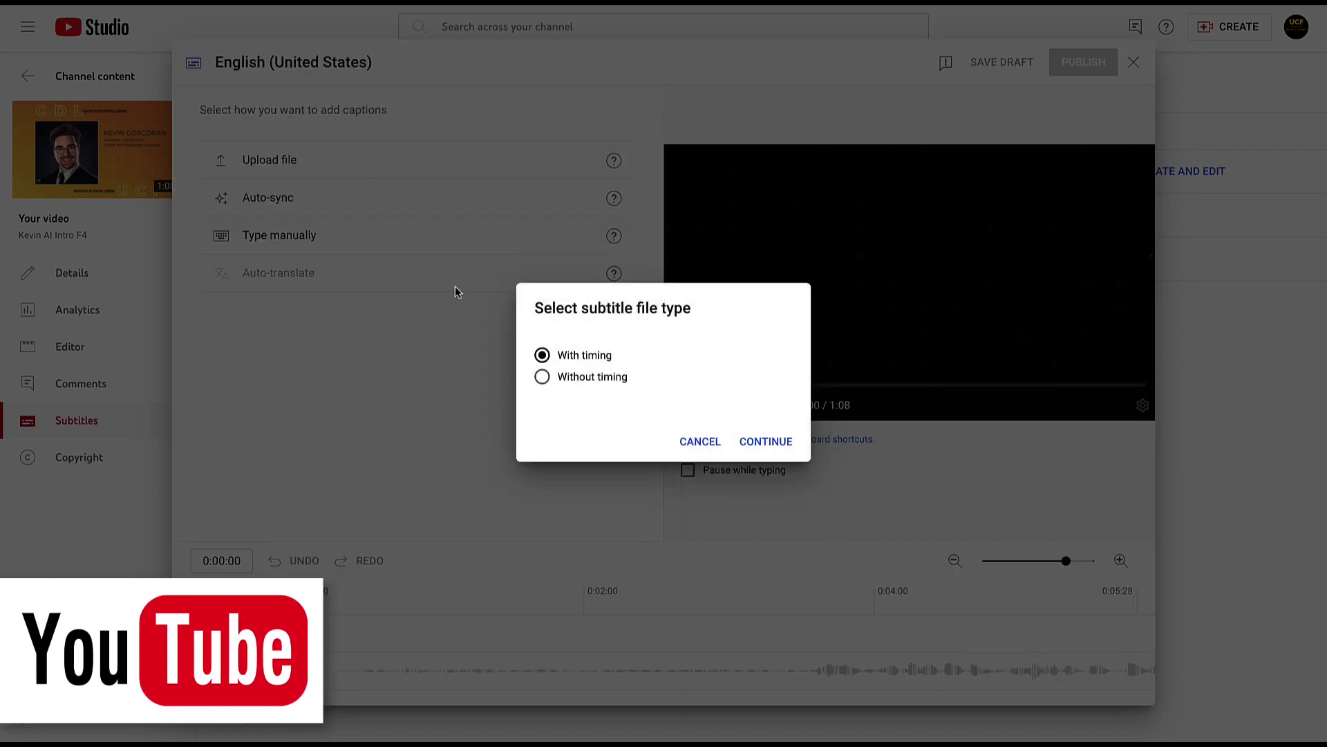
pyautogui.click(766, 448)
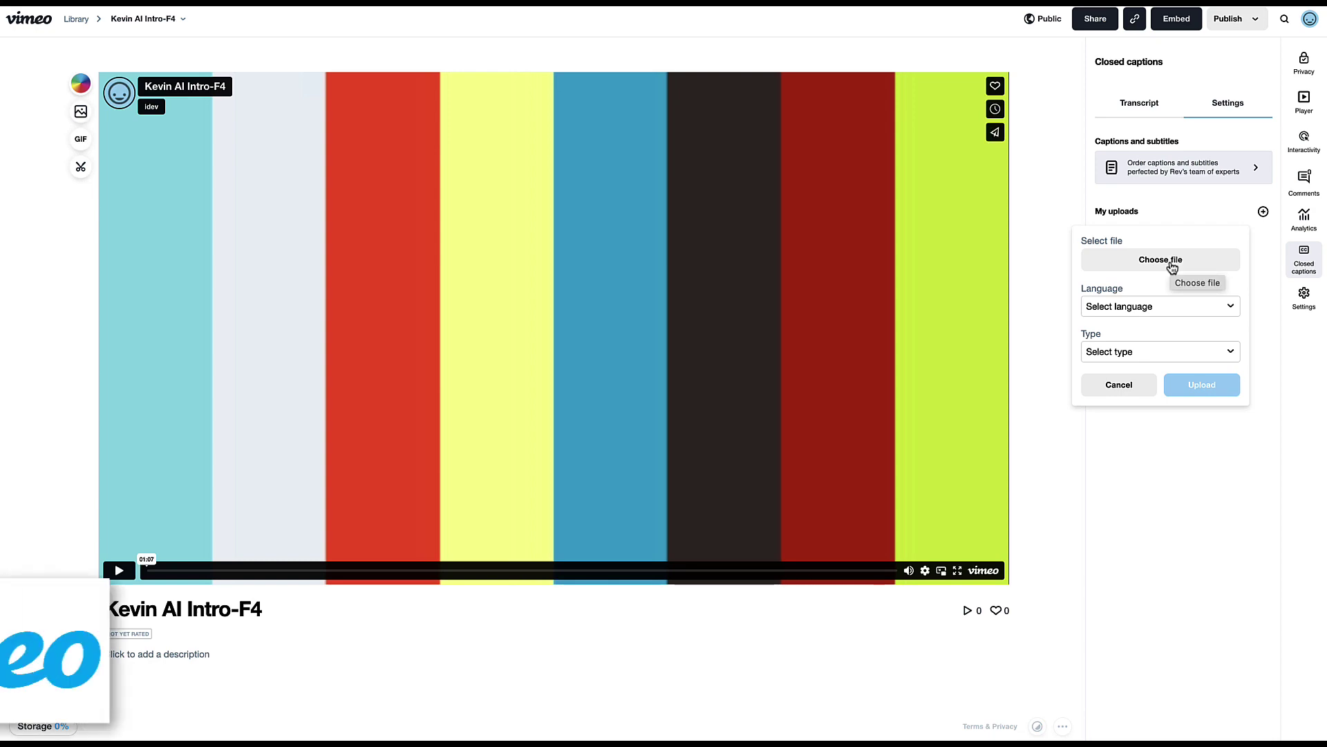
pyautogui.click(1172, 263)
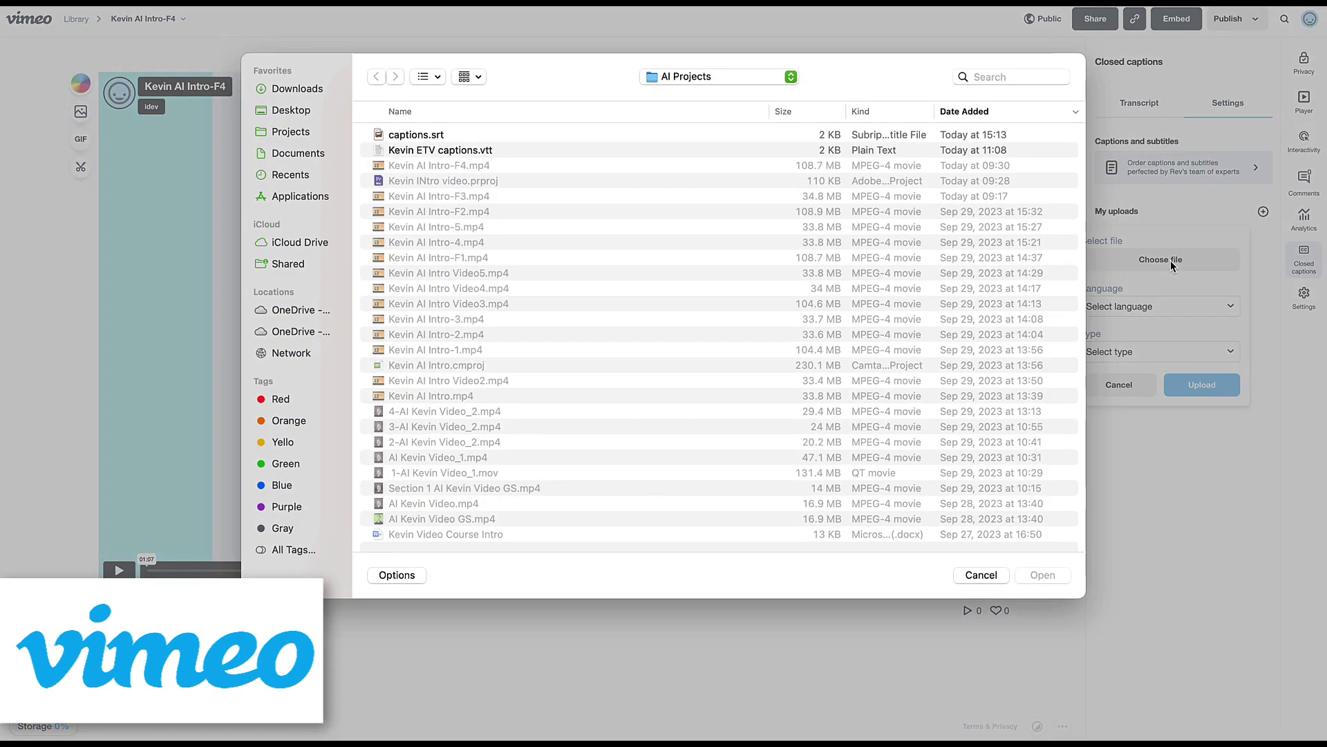
pyautogui.click(447, 133)
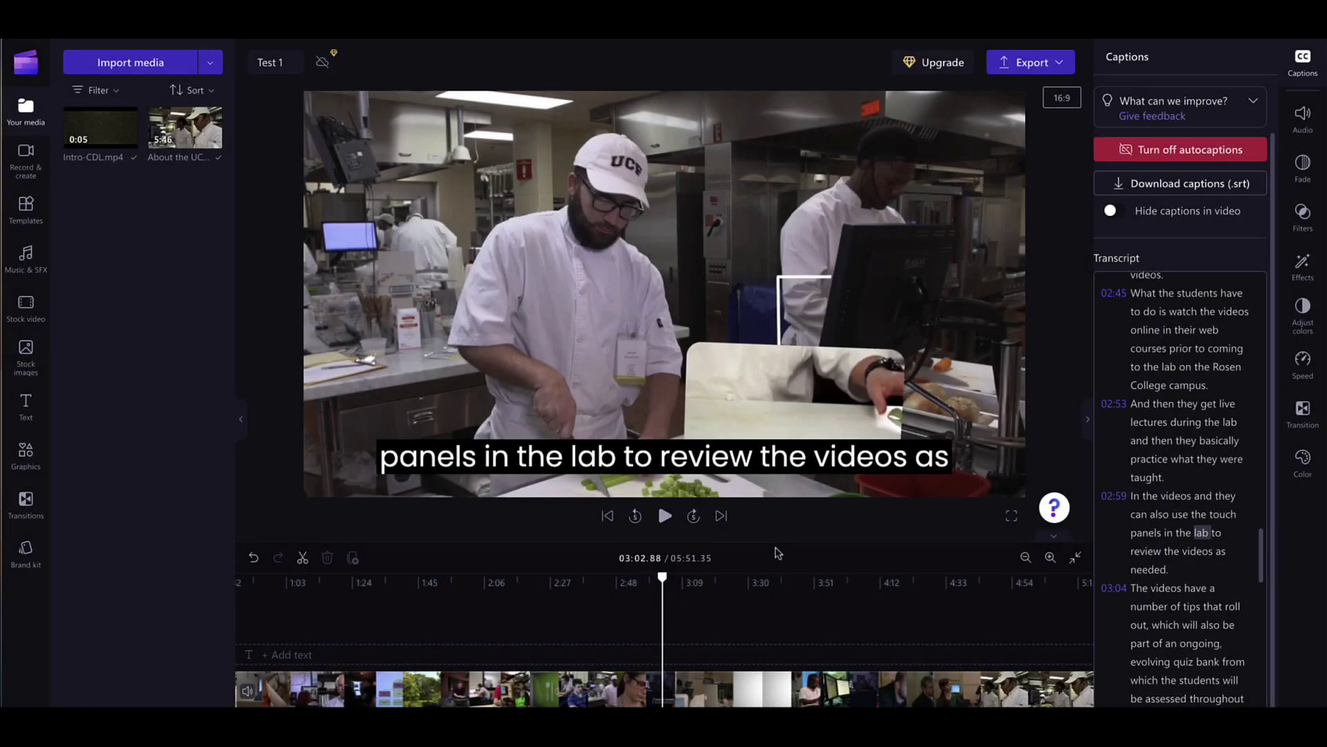
# Make the caption text yellow #FBE555
pyautogui.click(798, 460)
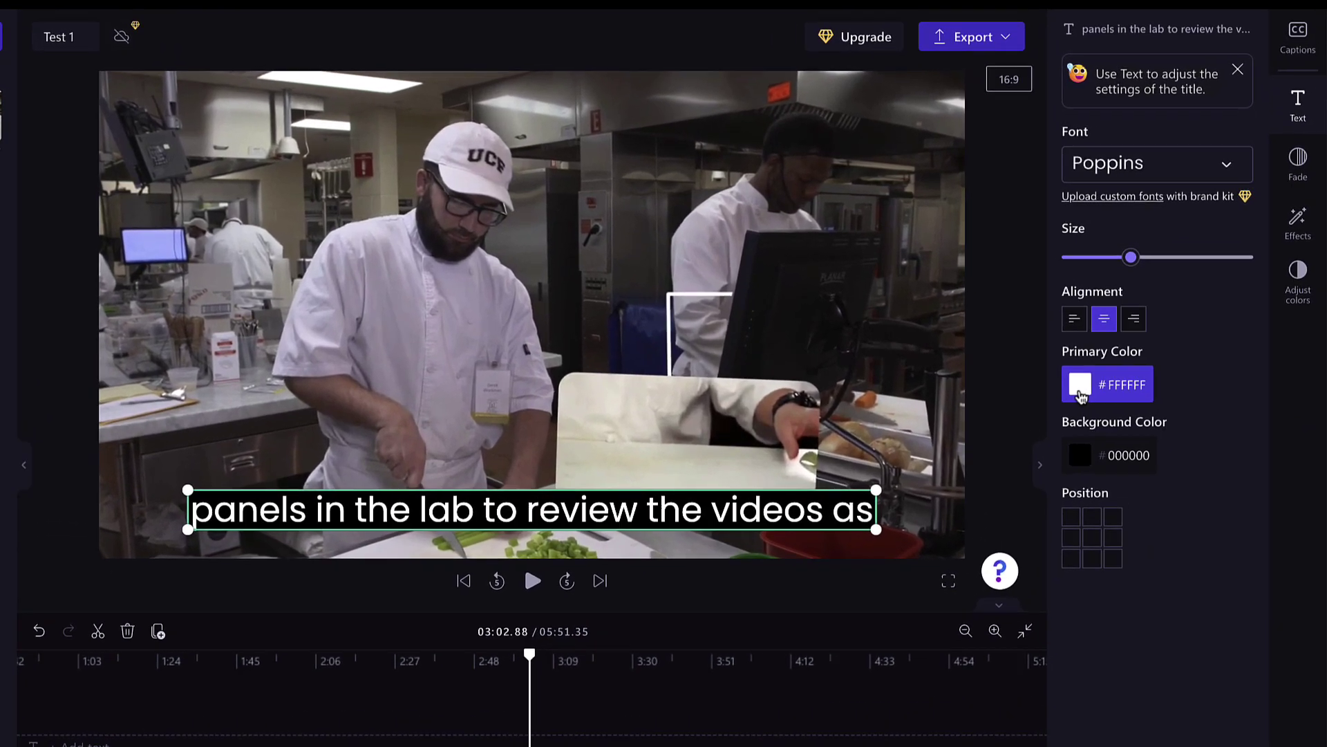
pyautogui.click(1120, 353)
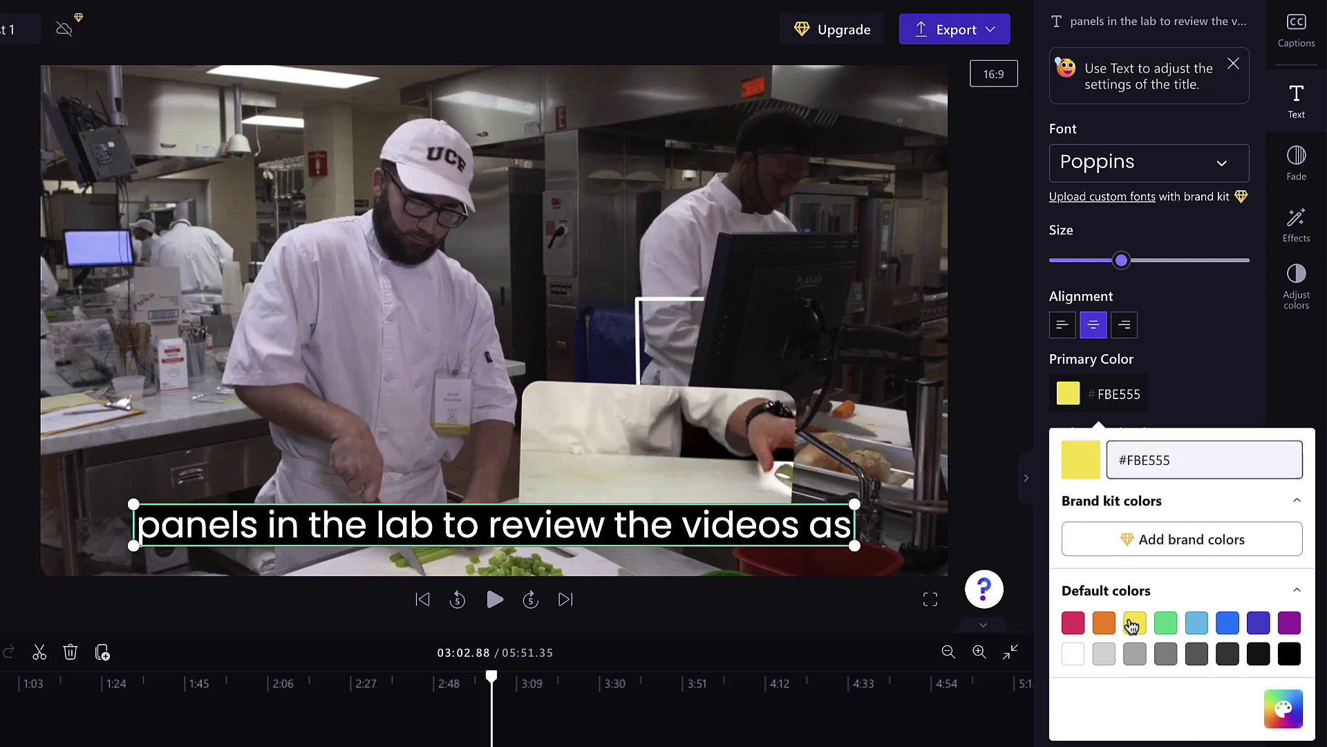
pyautogui.click(1158, 415)
pyautogui.click(1120, 470)
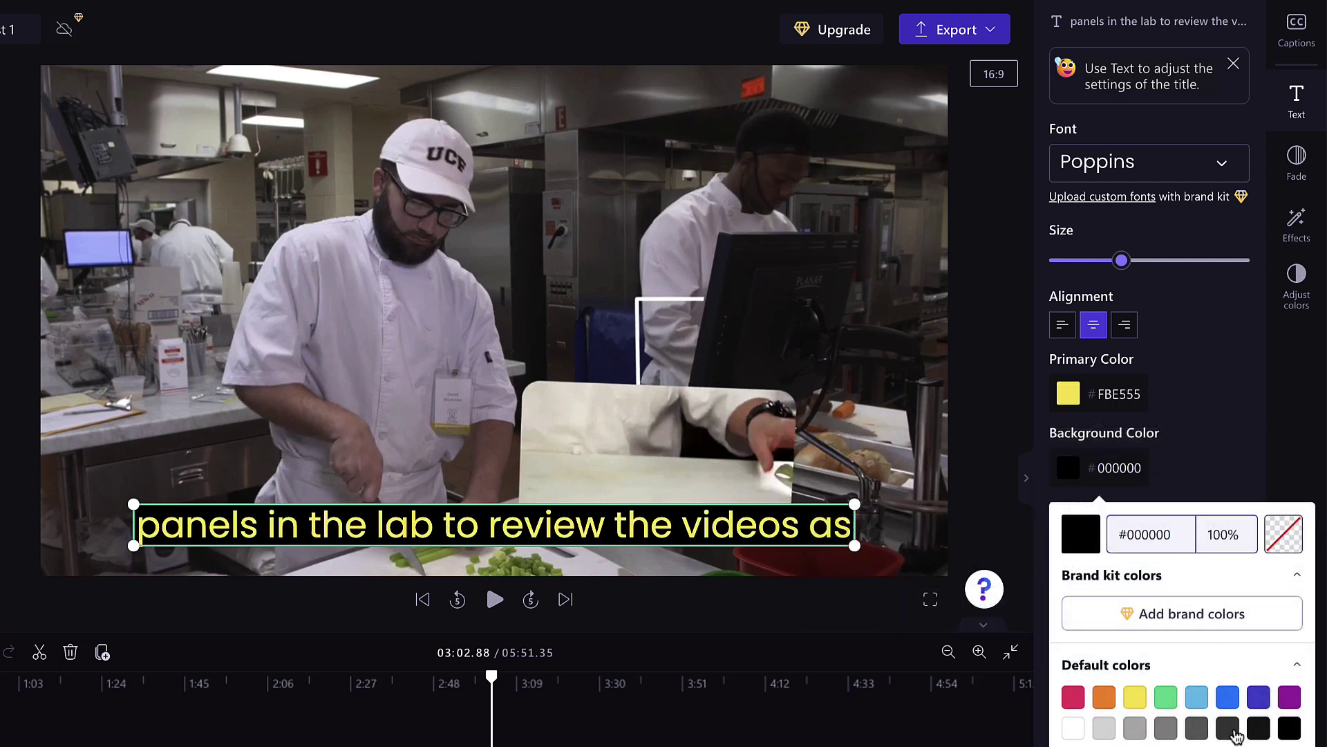
pyautogui.click(1188, 424)
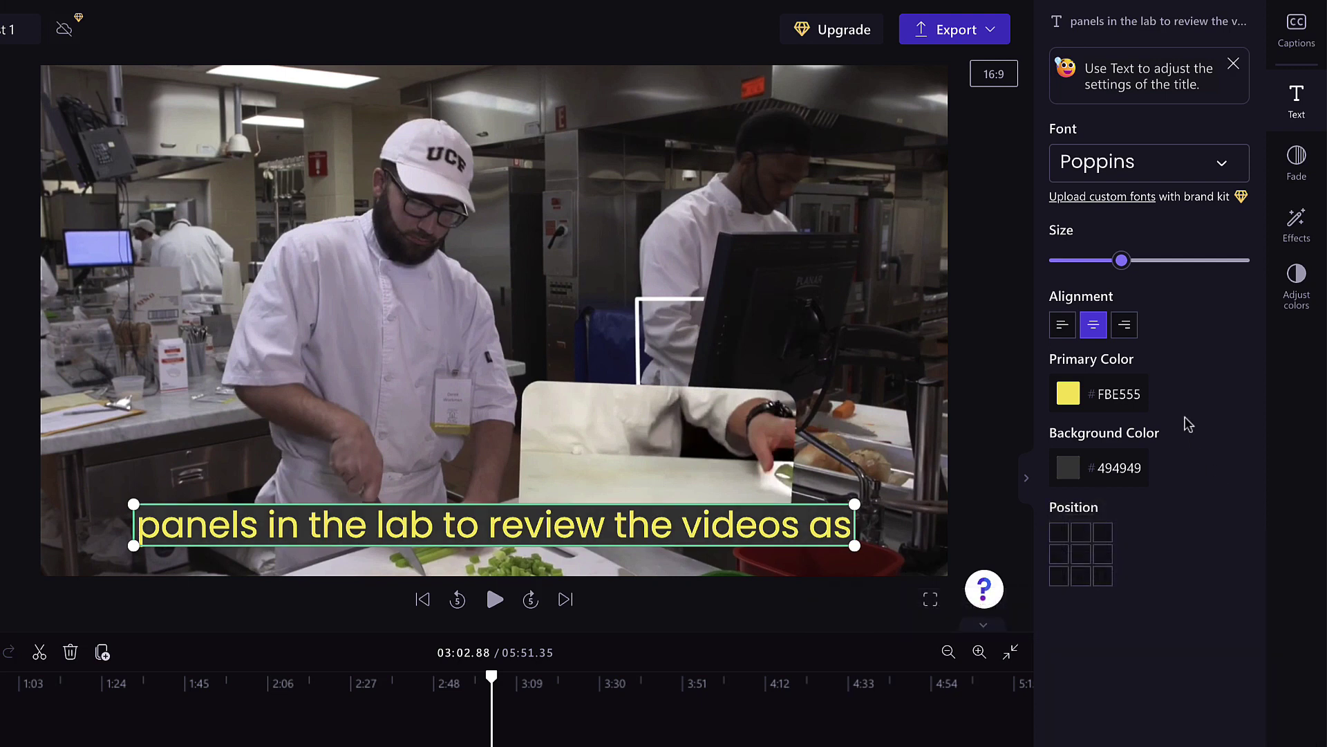
# Give the caption a dark grey #494949 background and right-align the text
pyautogui.click(1123, 326)
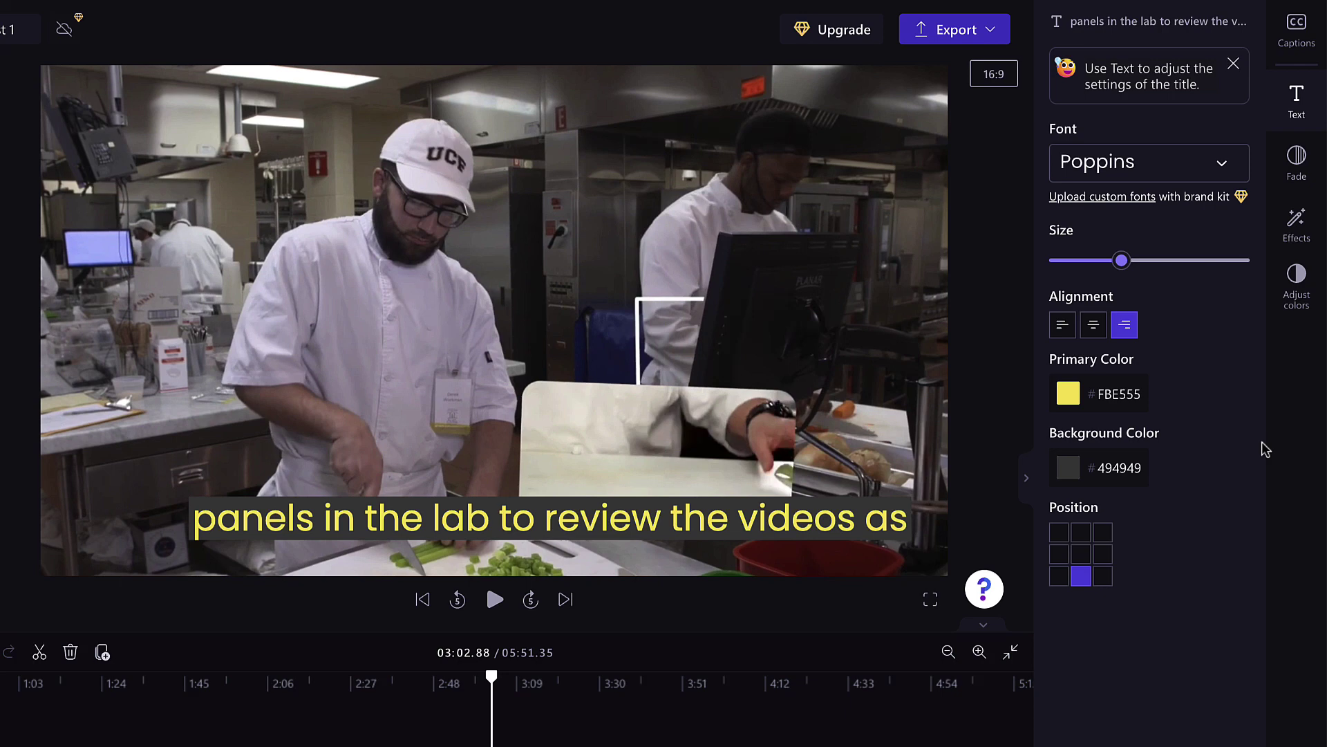
pyautogui.click(1100, 394)
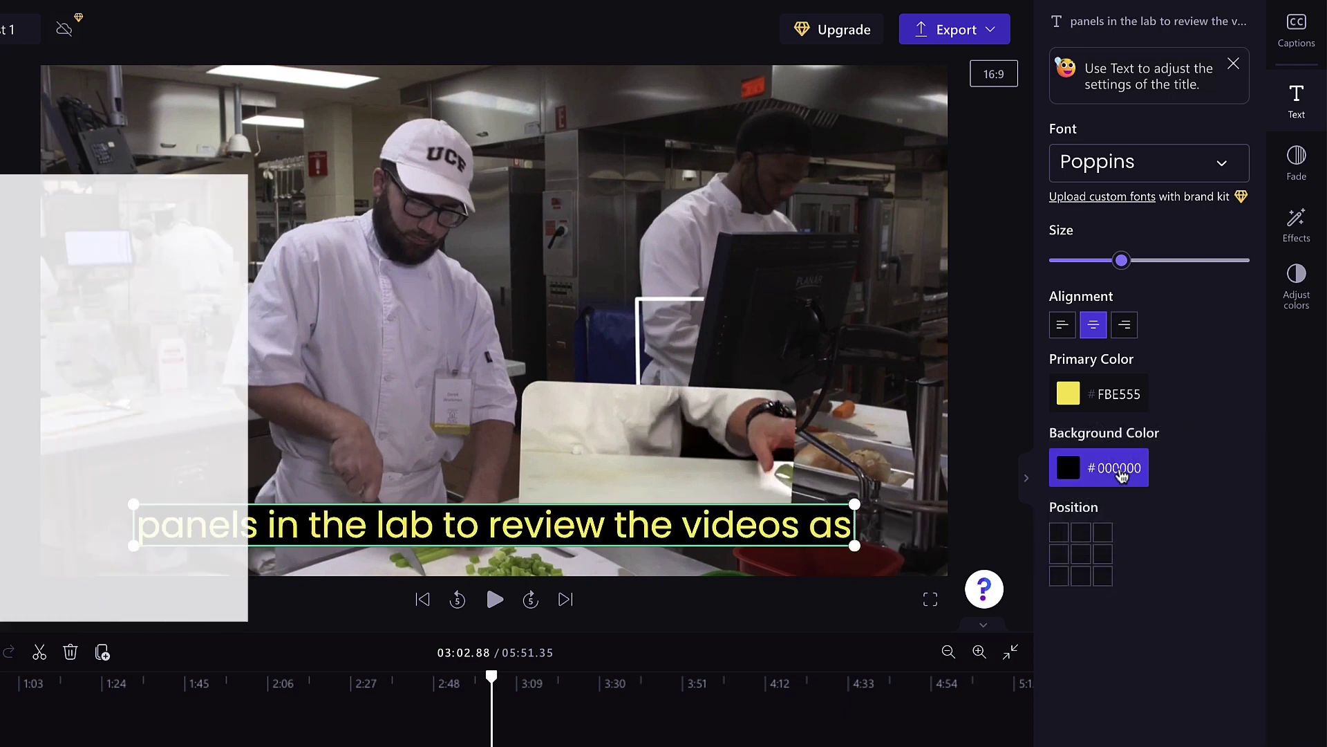
pyautogui.click(1122, 474)
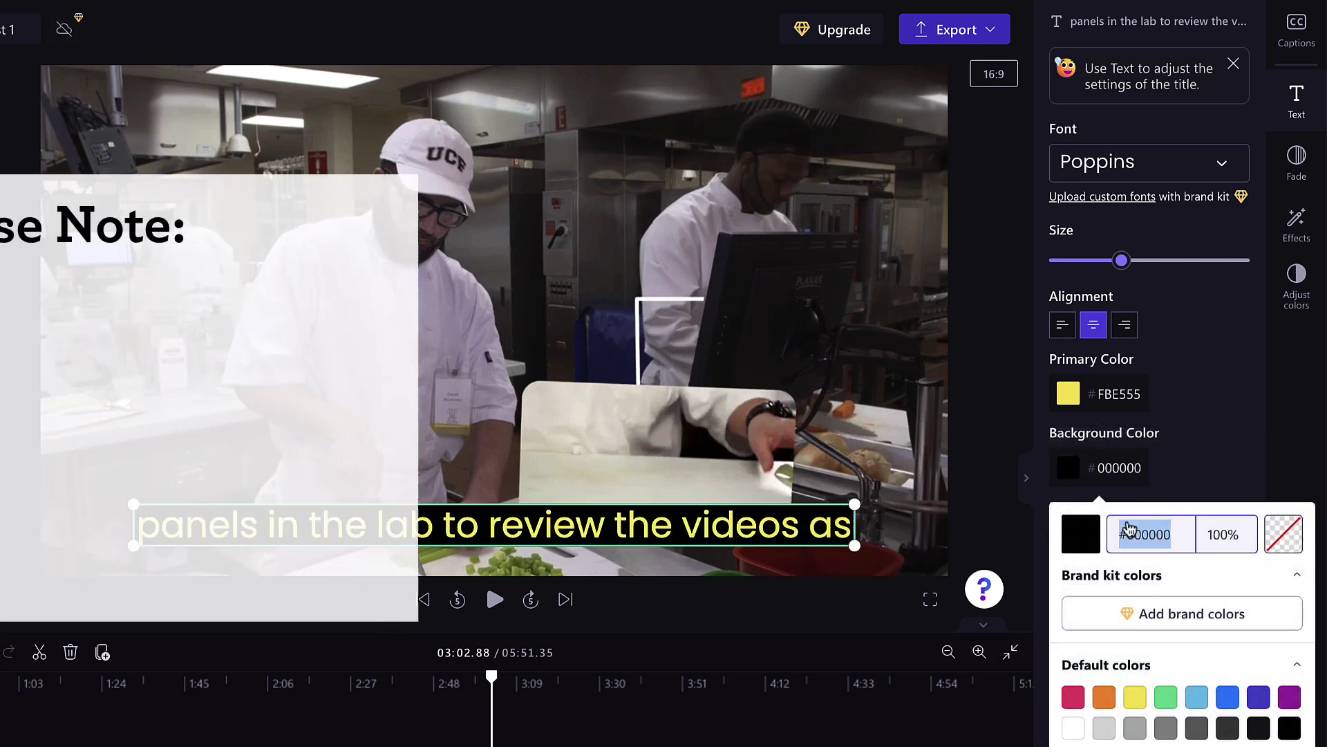
pyautogui.click(1230, 728)
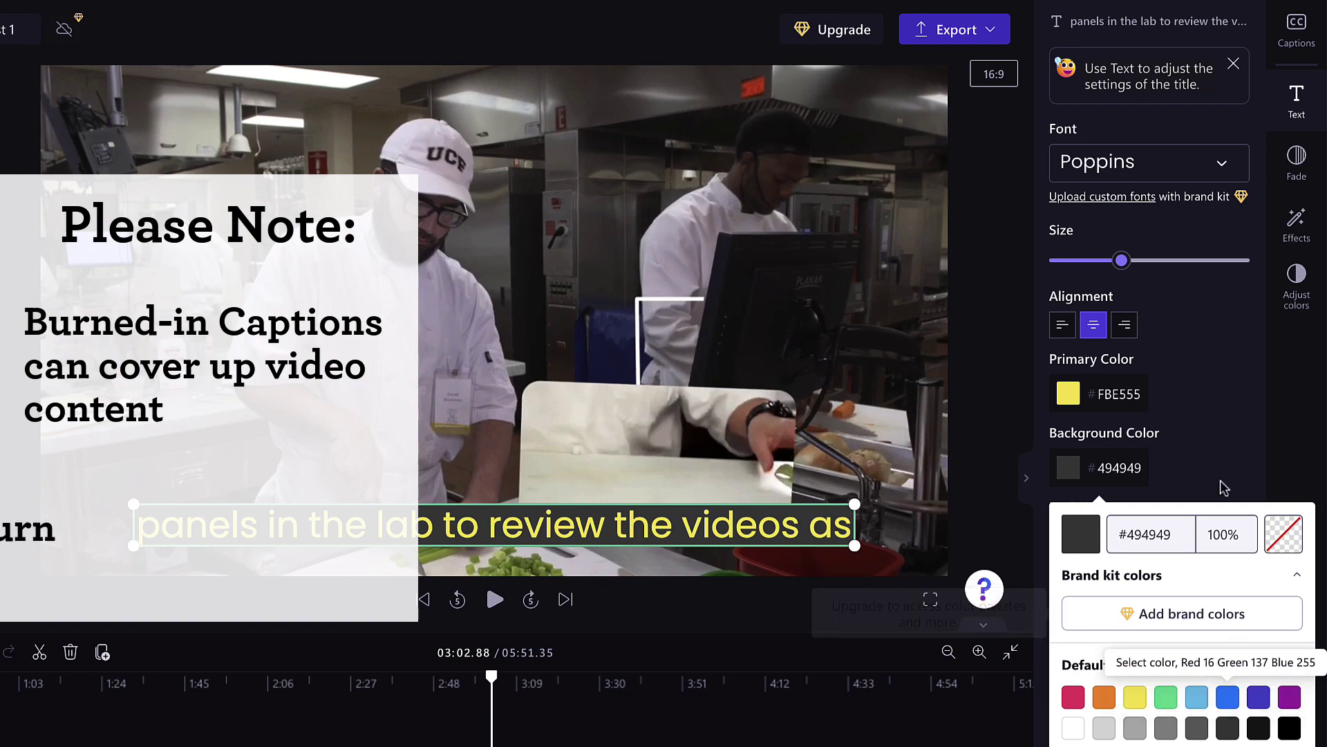
pyautogui.click(1186, 423)
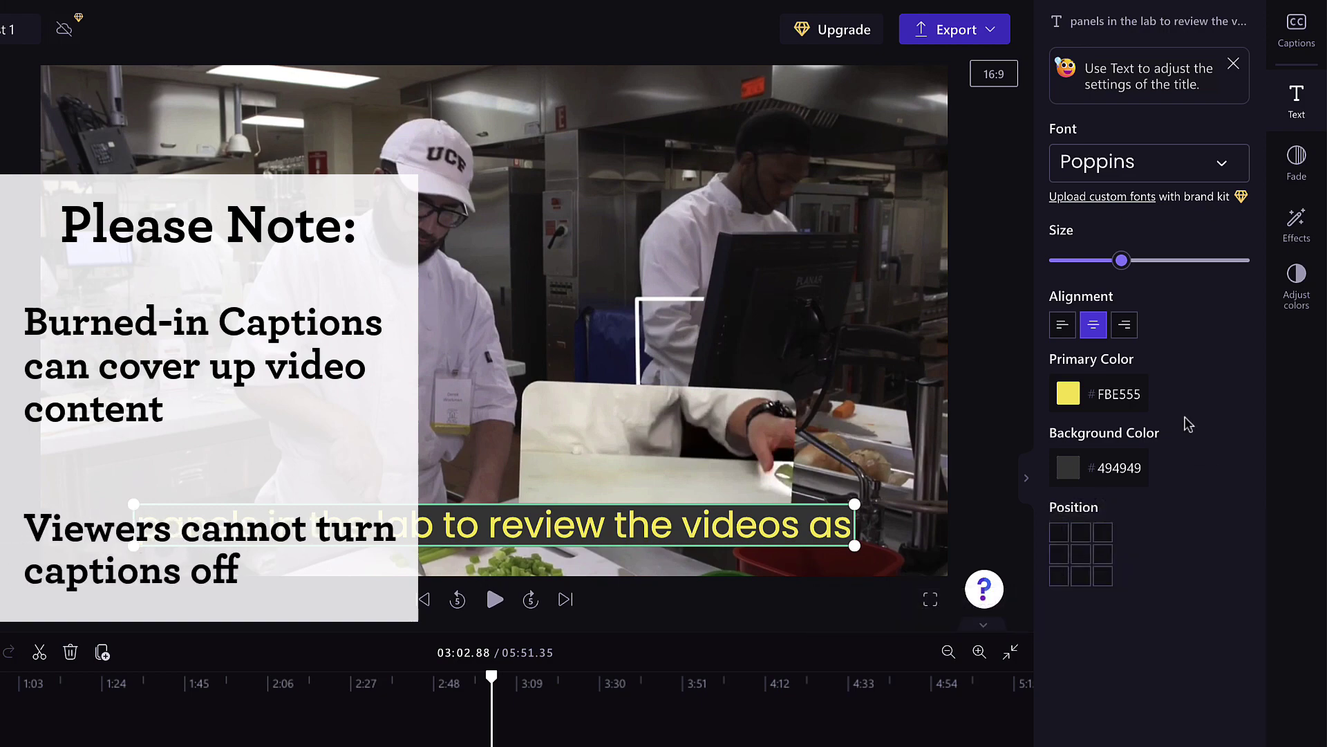
pyautogui.click(1123, 325)
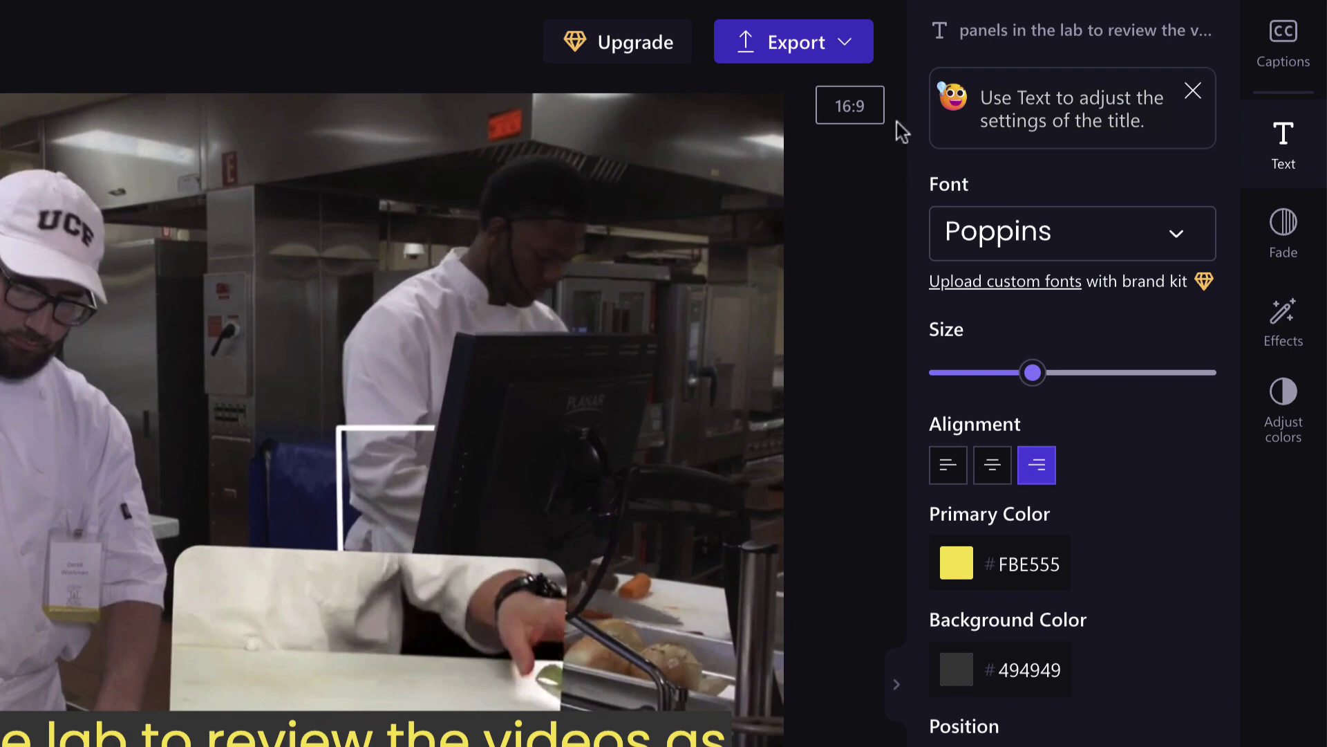
# Export the video in 1080p and save 'T - Made with Clipchamp.mp4' to Documents
pyautogui.click(850, 47)
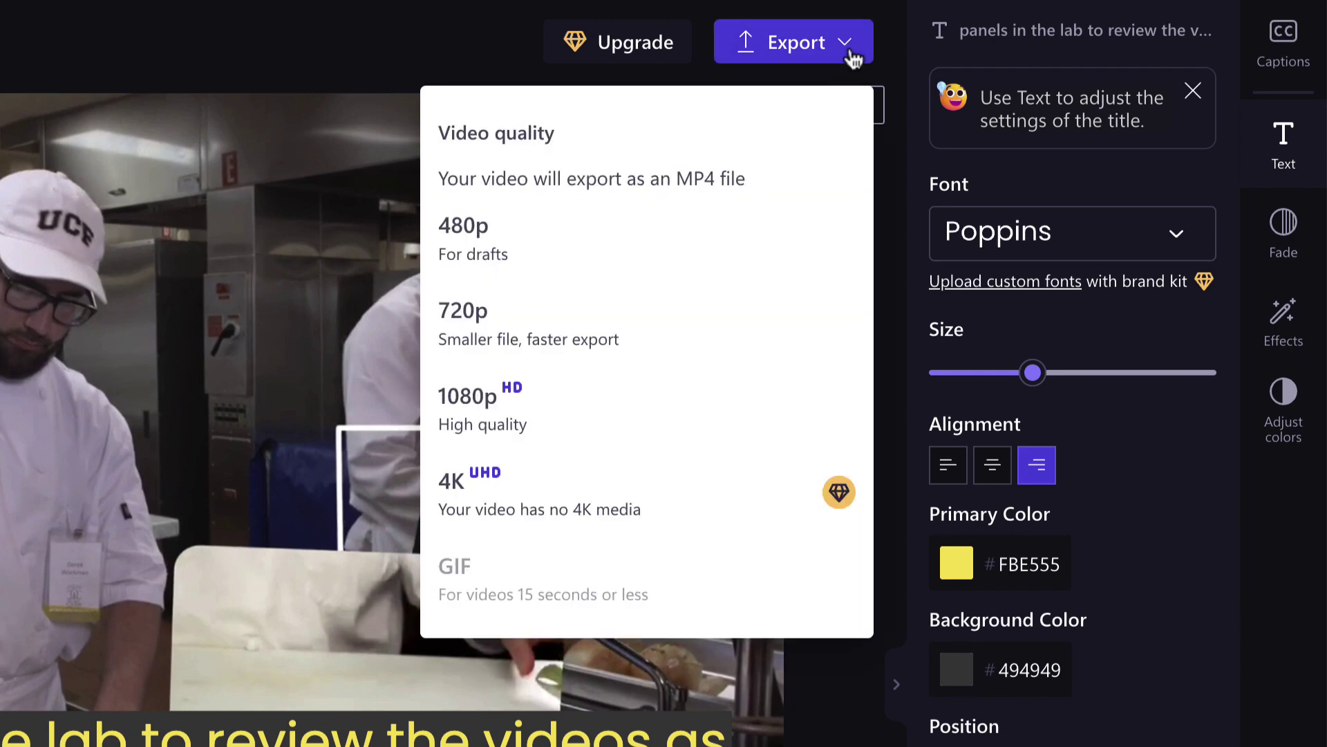
pyautogui.click(729, 428)
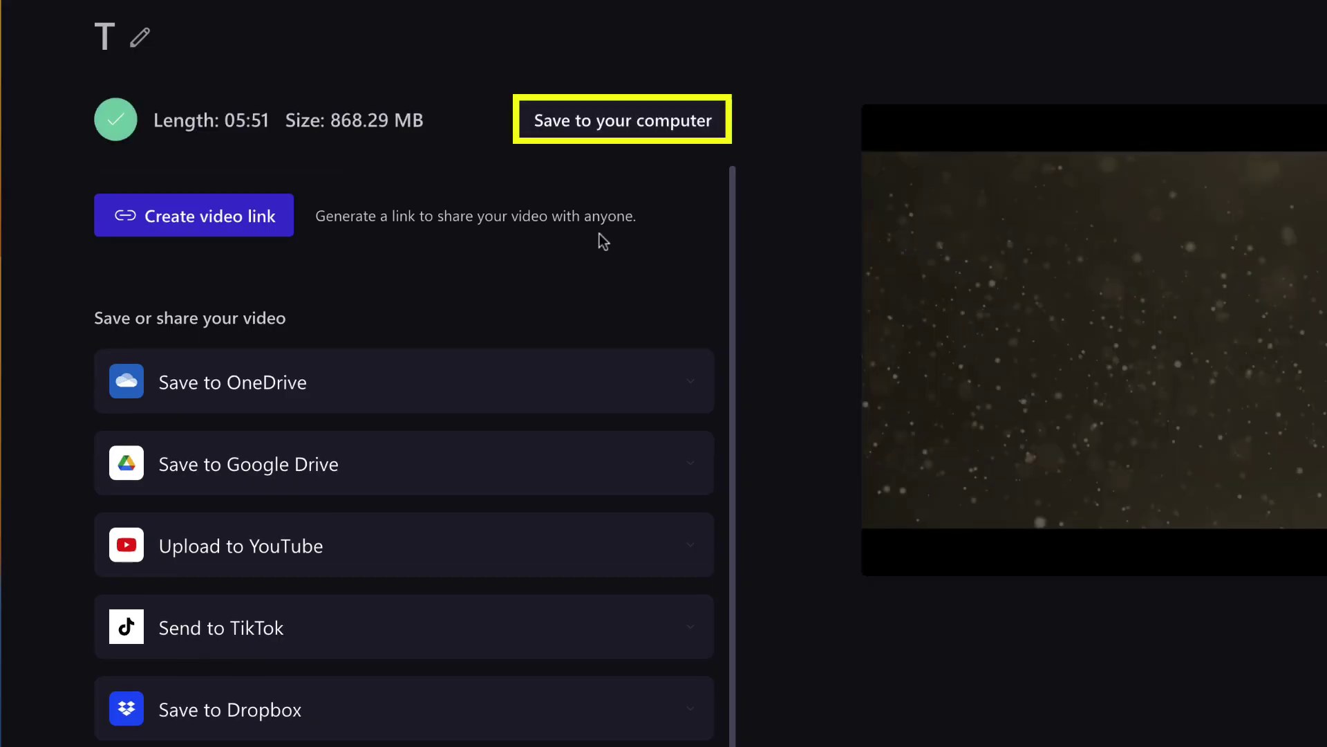
pyautogui.click(596, 129)
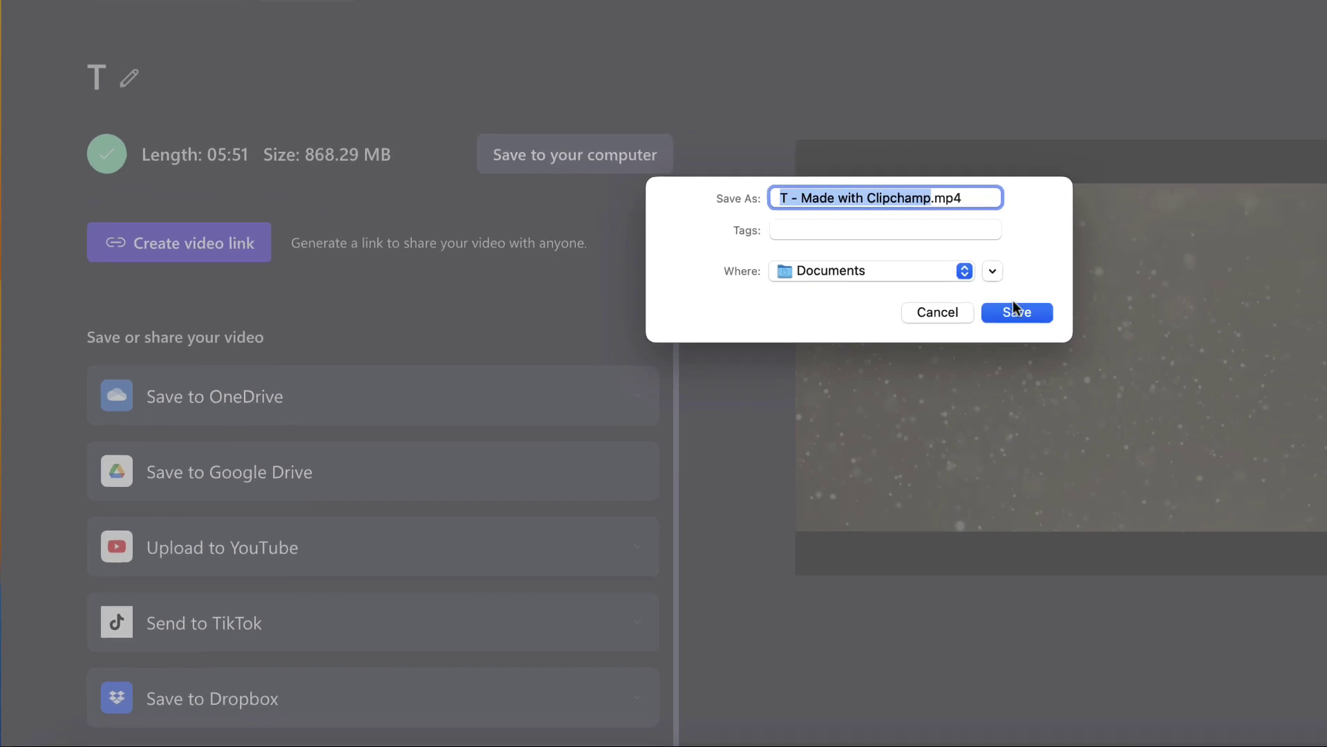
pyautogui.click(1017, 312)
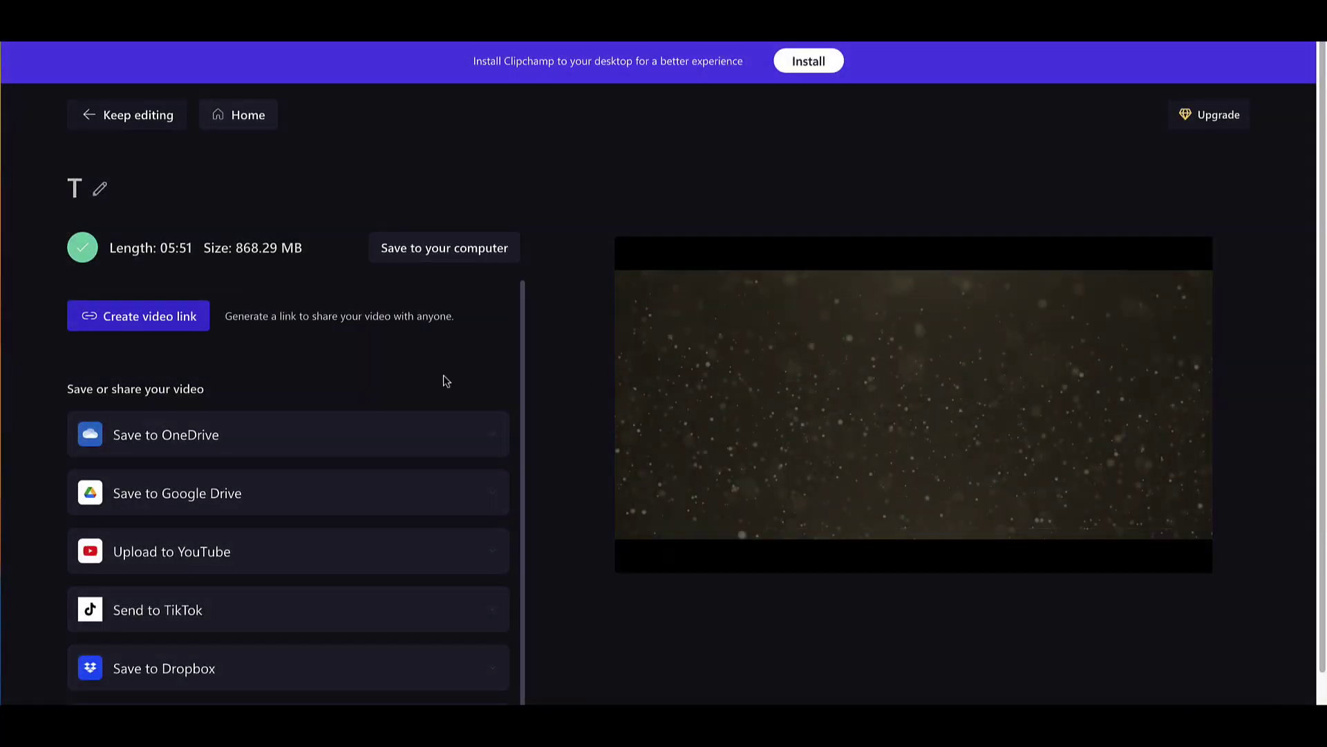
pyautogui.scroll(-1, 443, 382)
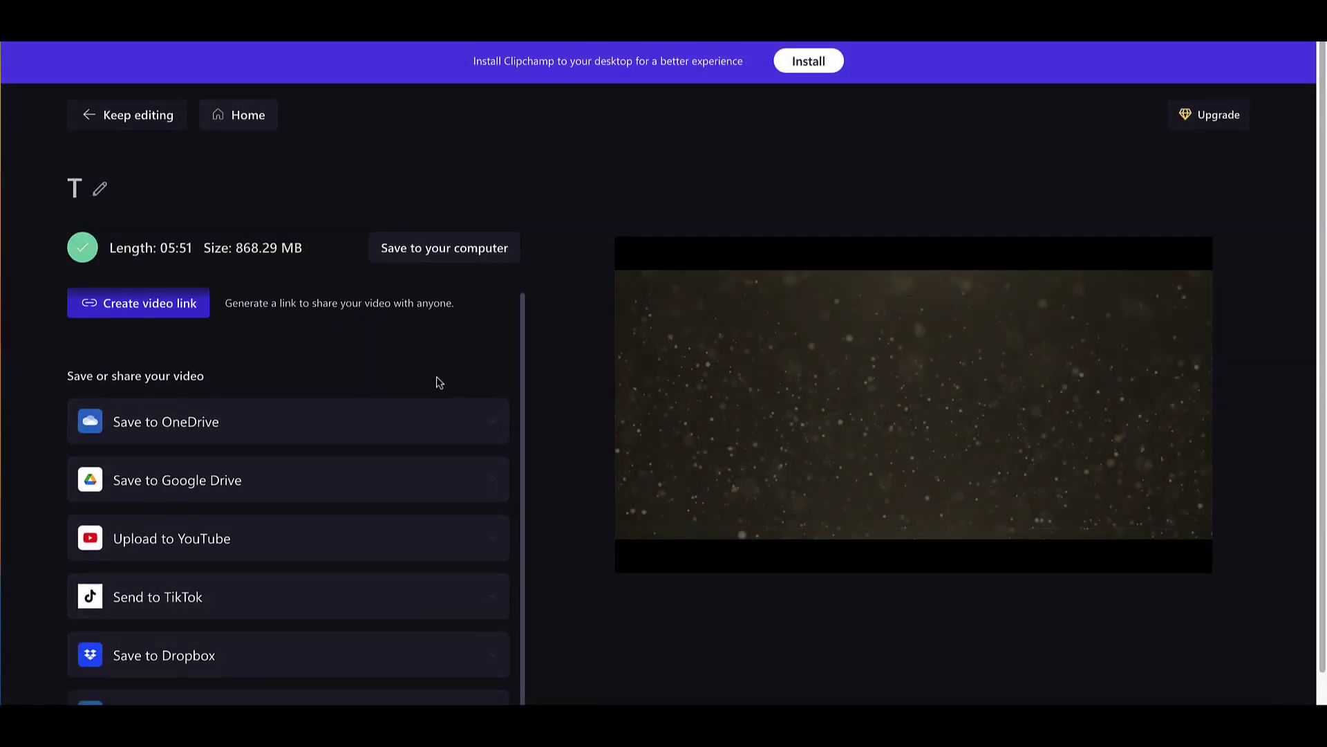